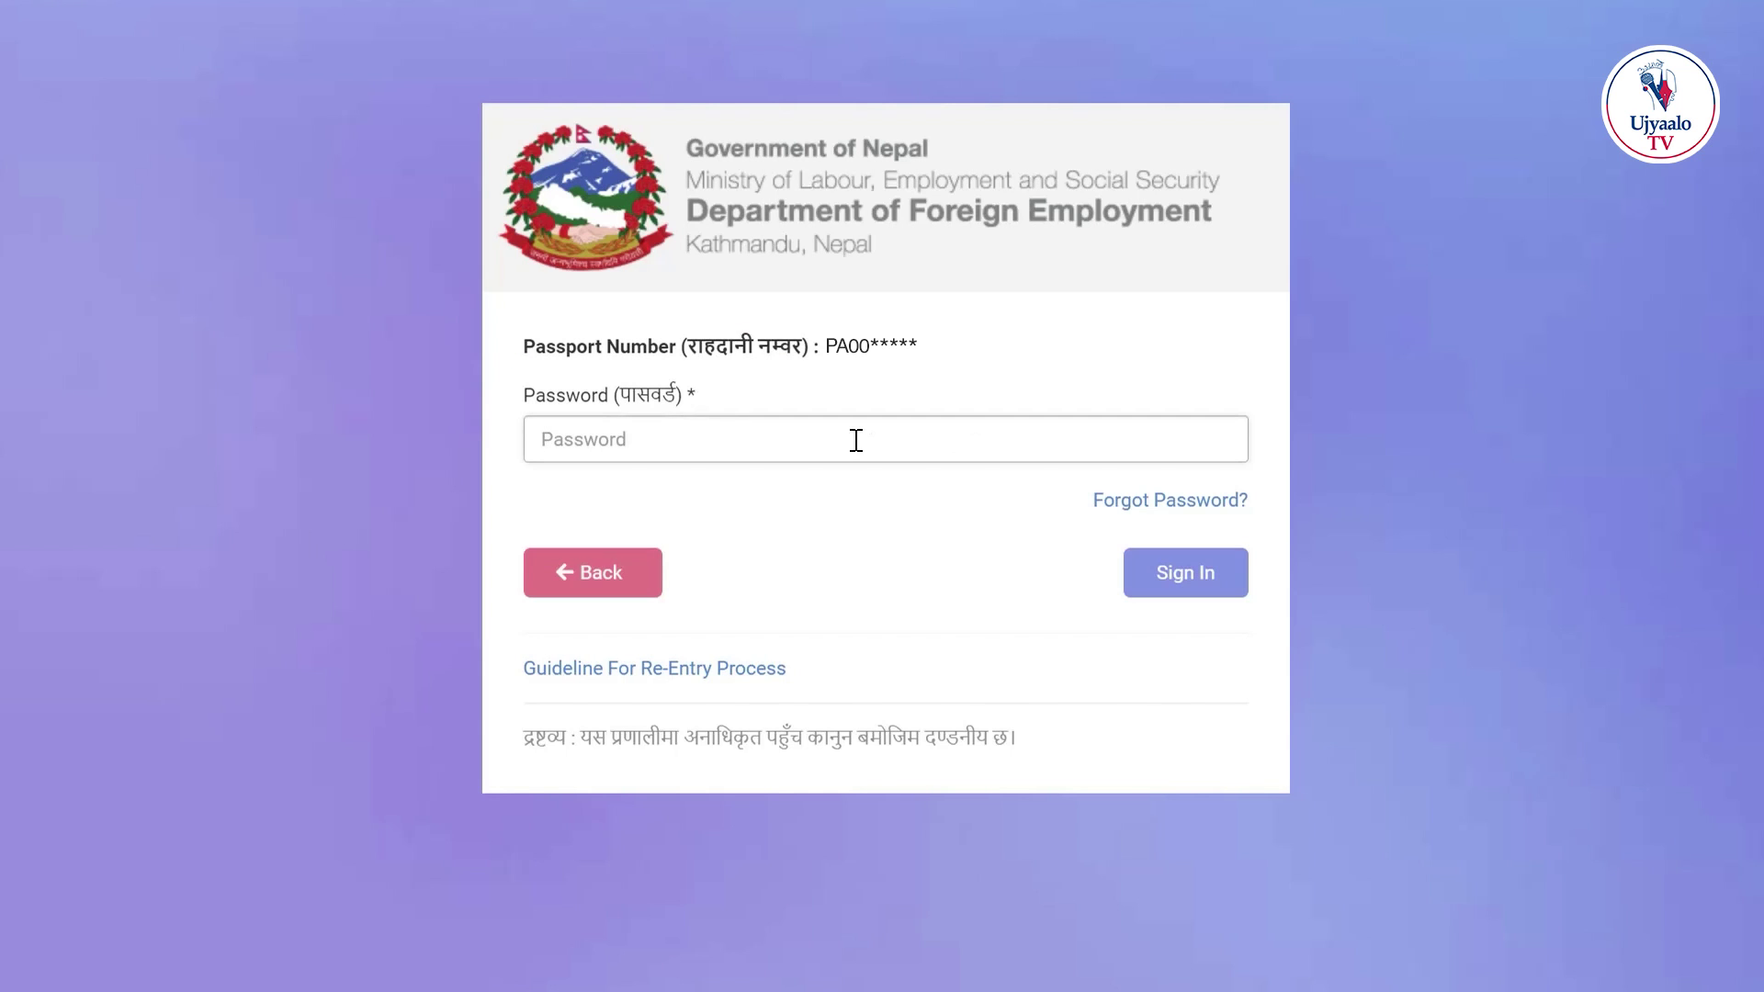
Enter the account password, then view the Forgot Password recovery form
type("••••••••")
left_click(1170, 500)
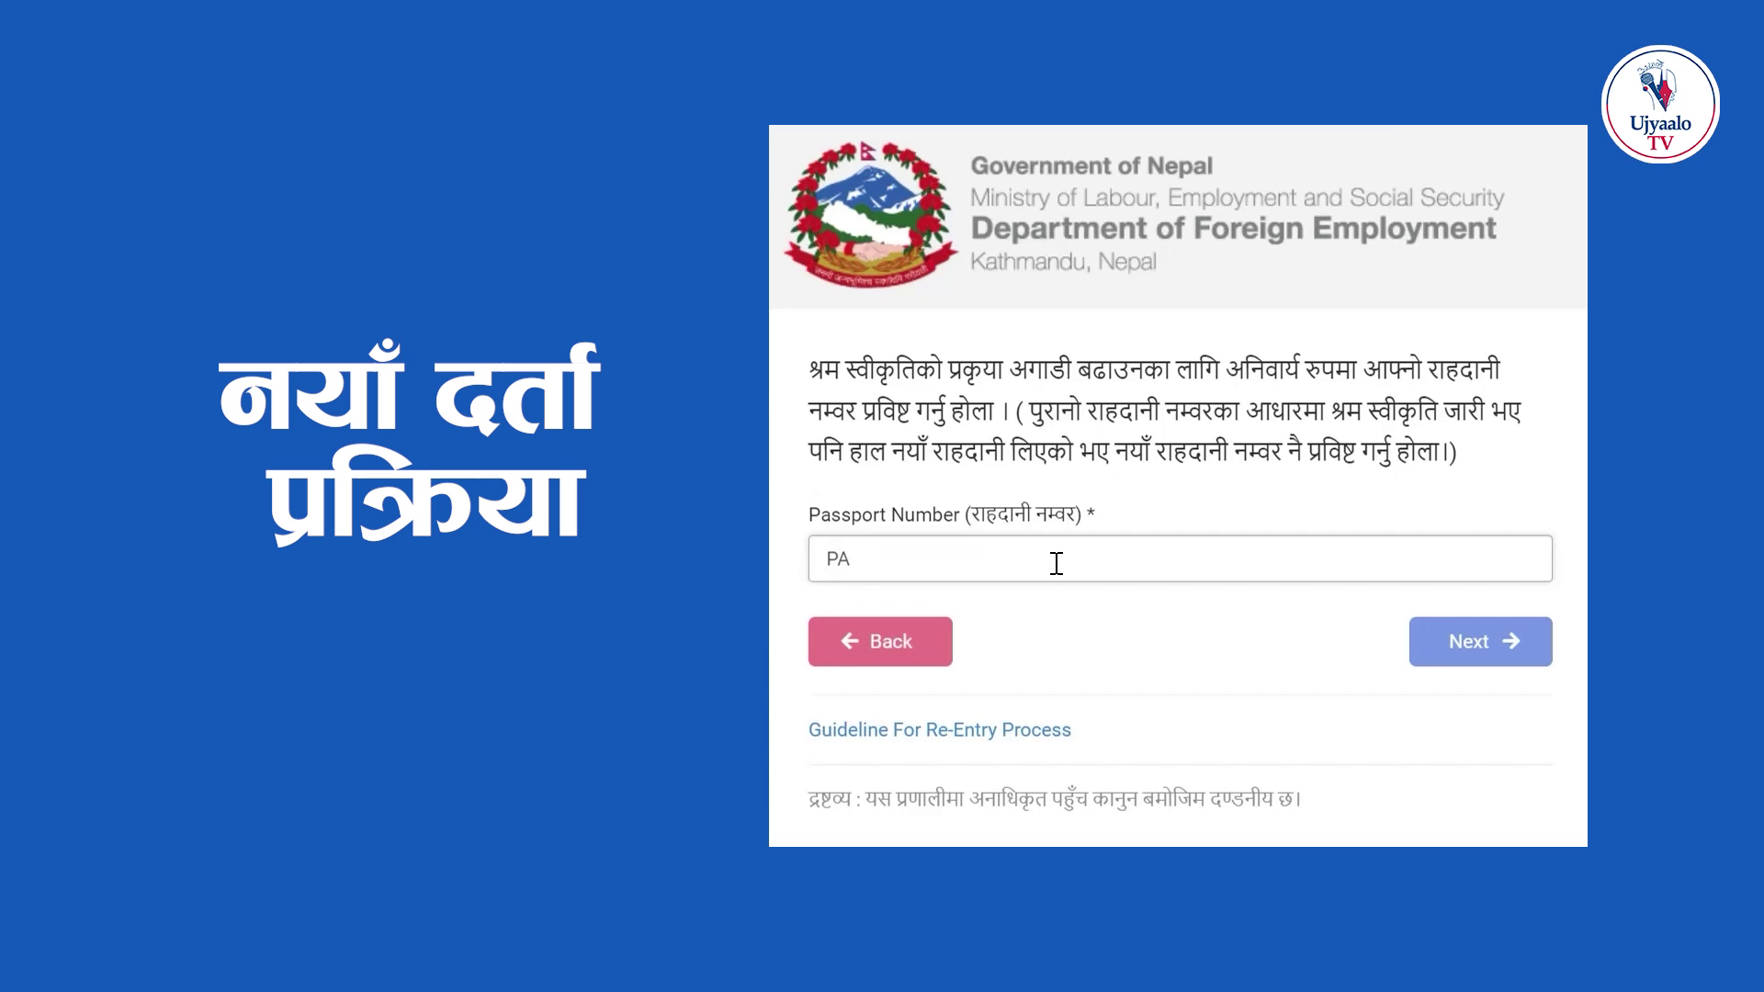
type("00*****")
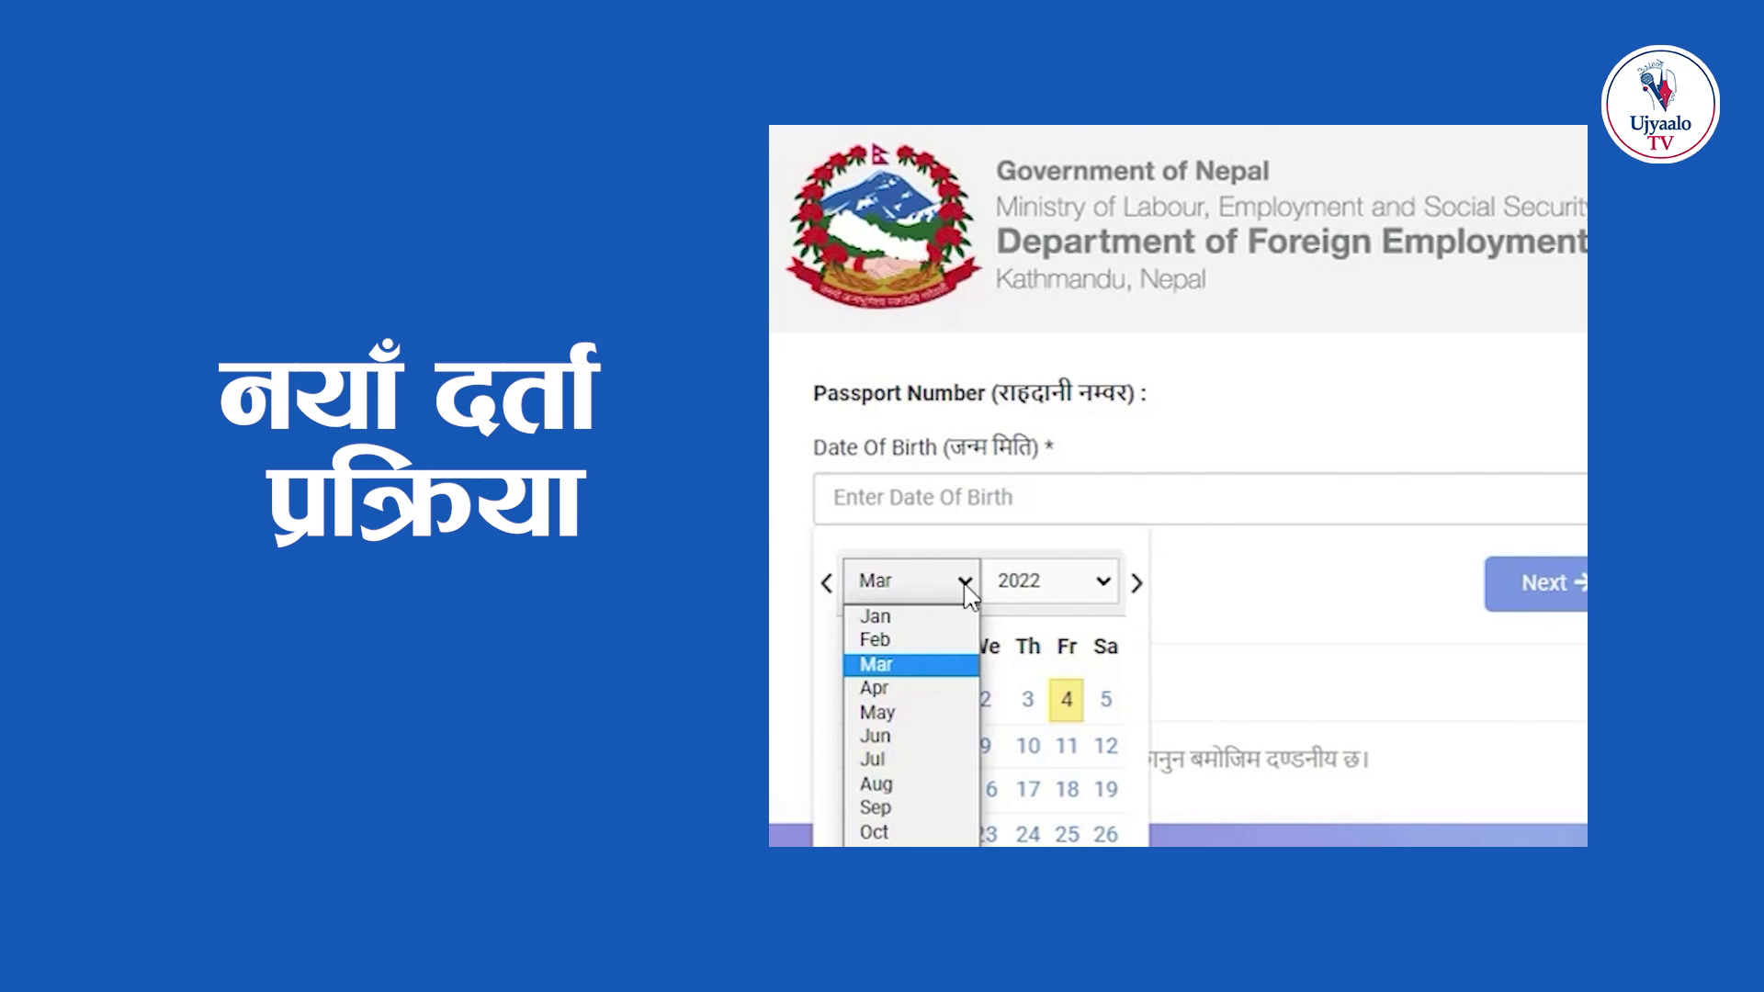
left_click(873, 831)
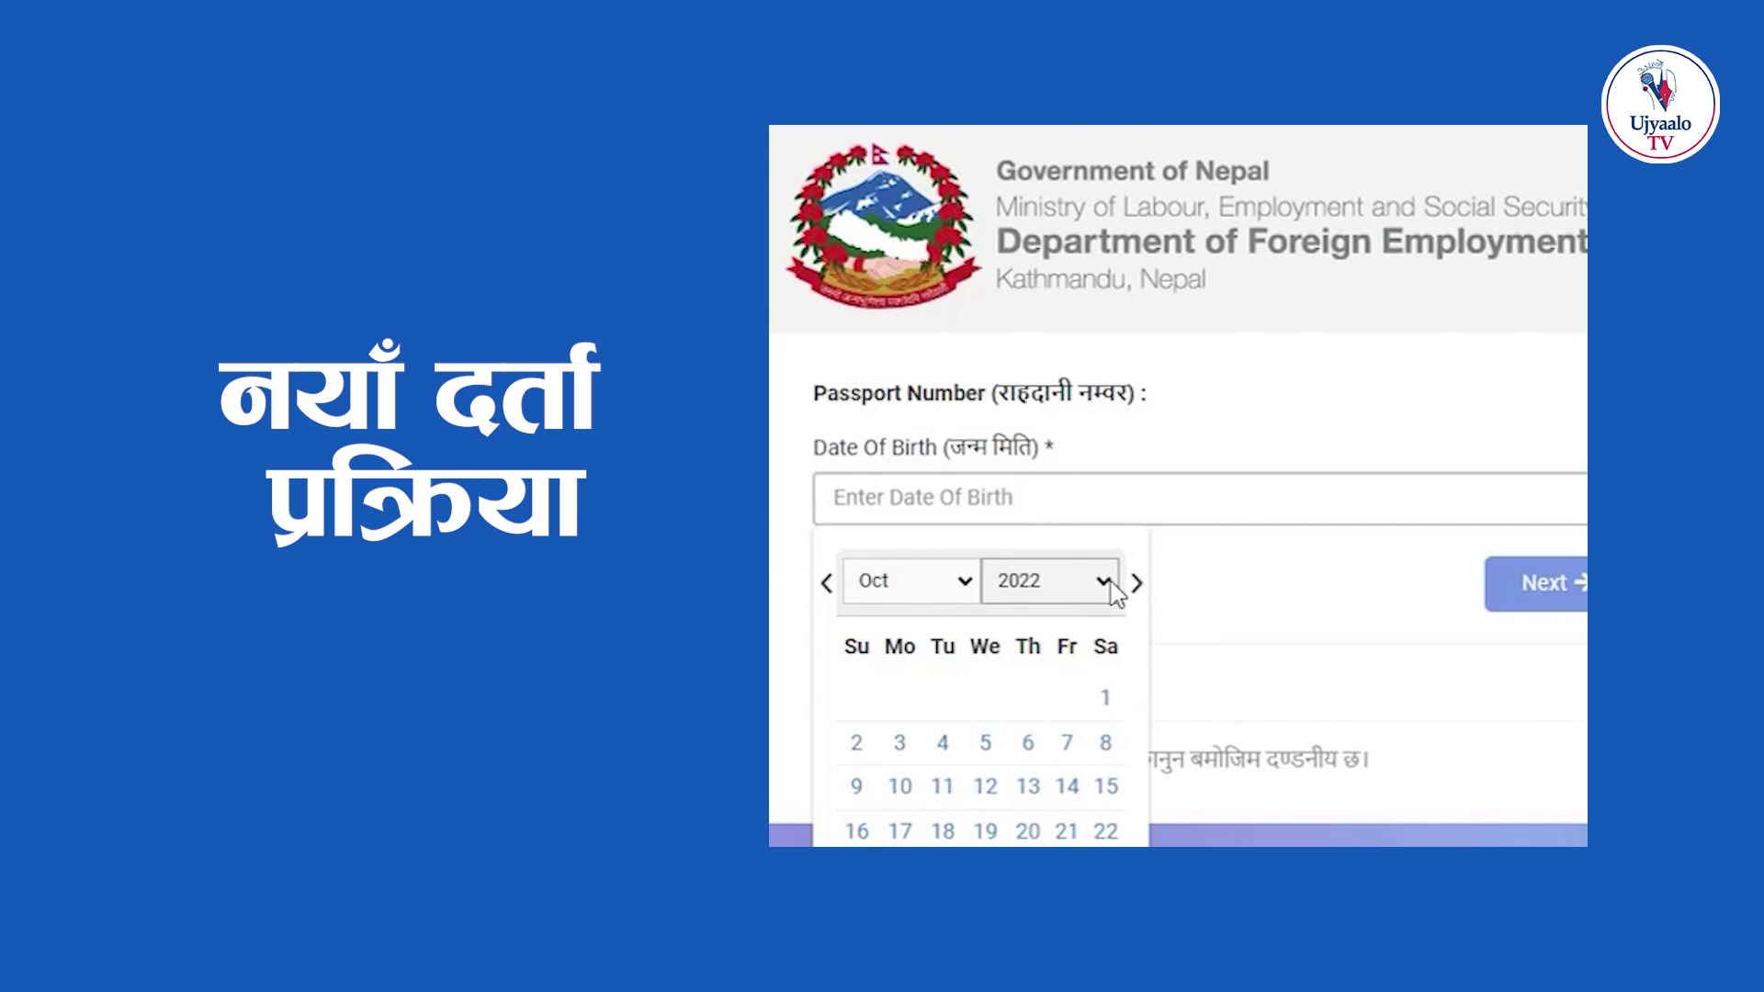
left_click(1043, 578)
scroll(1043, 786, "up", 10)
left_click(1043, 779)
left_click(1099, 775)
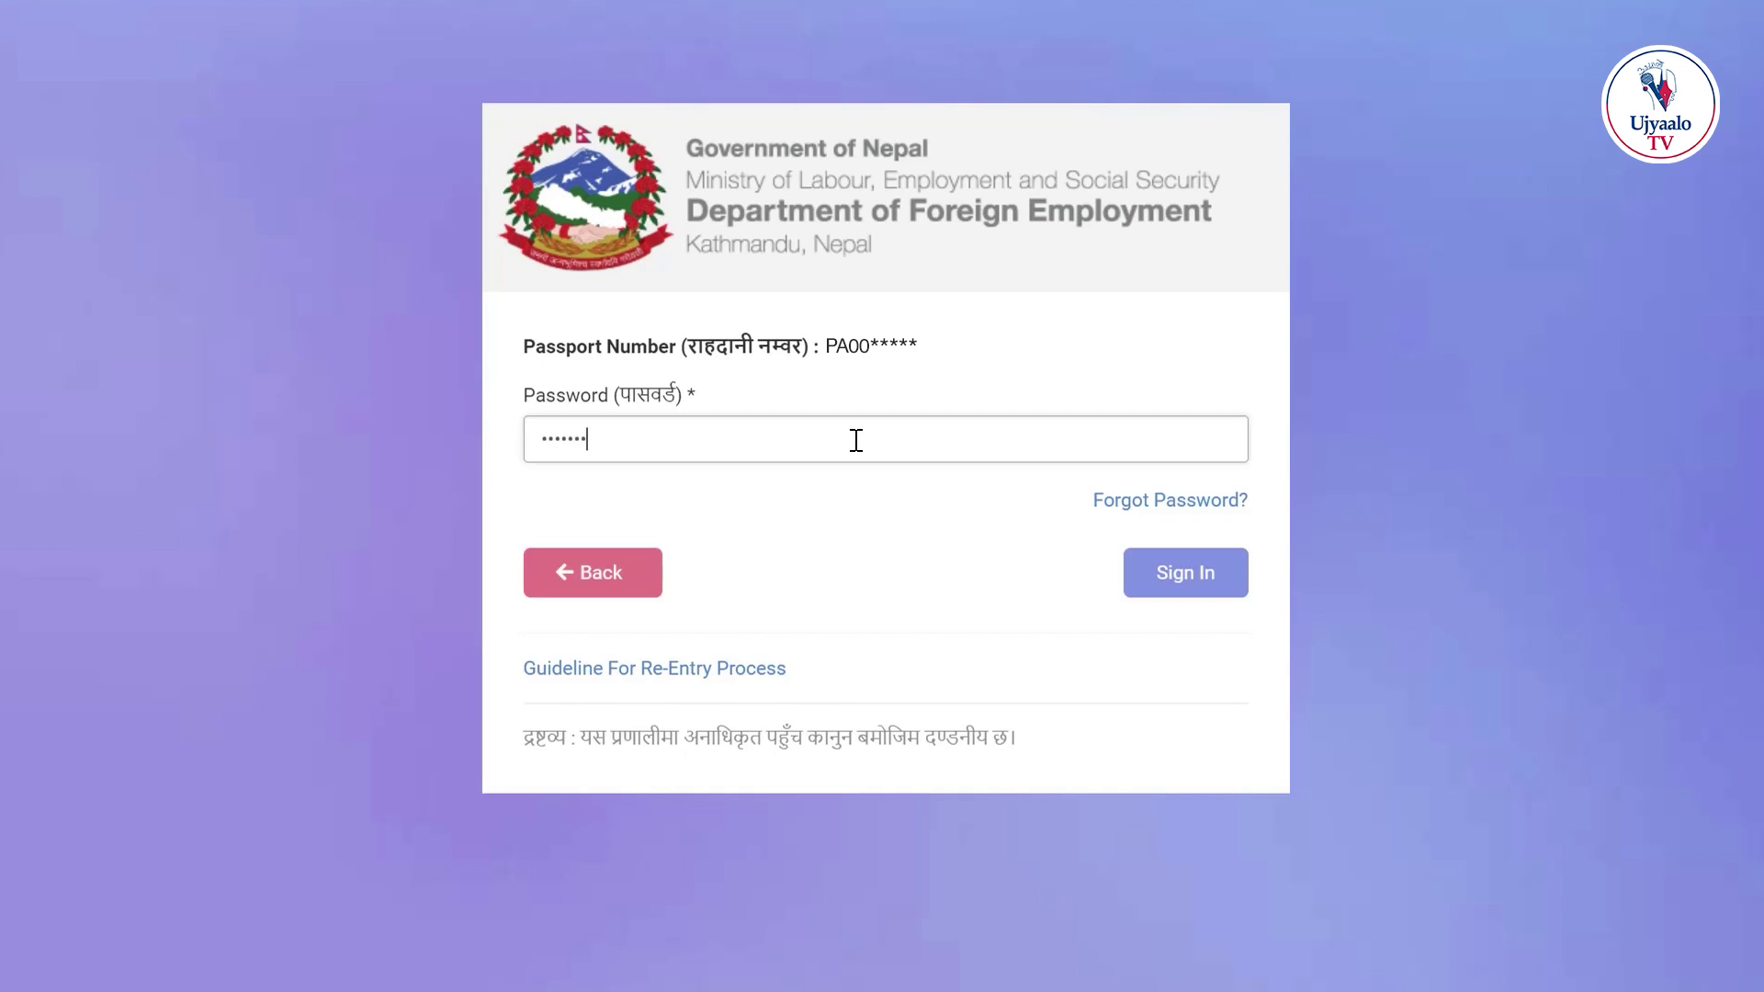
Type the account password to sign in as the individual worker
type("***")
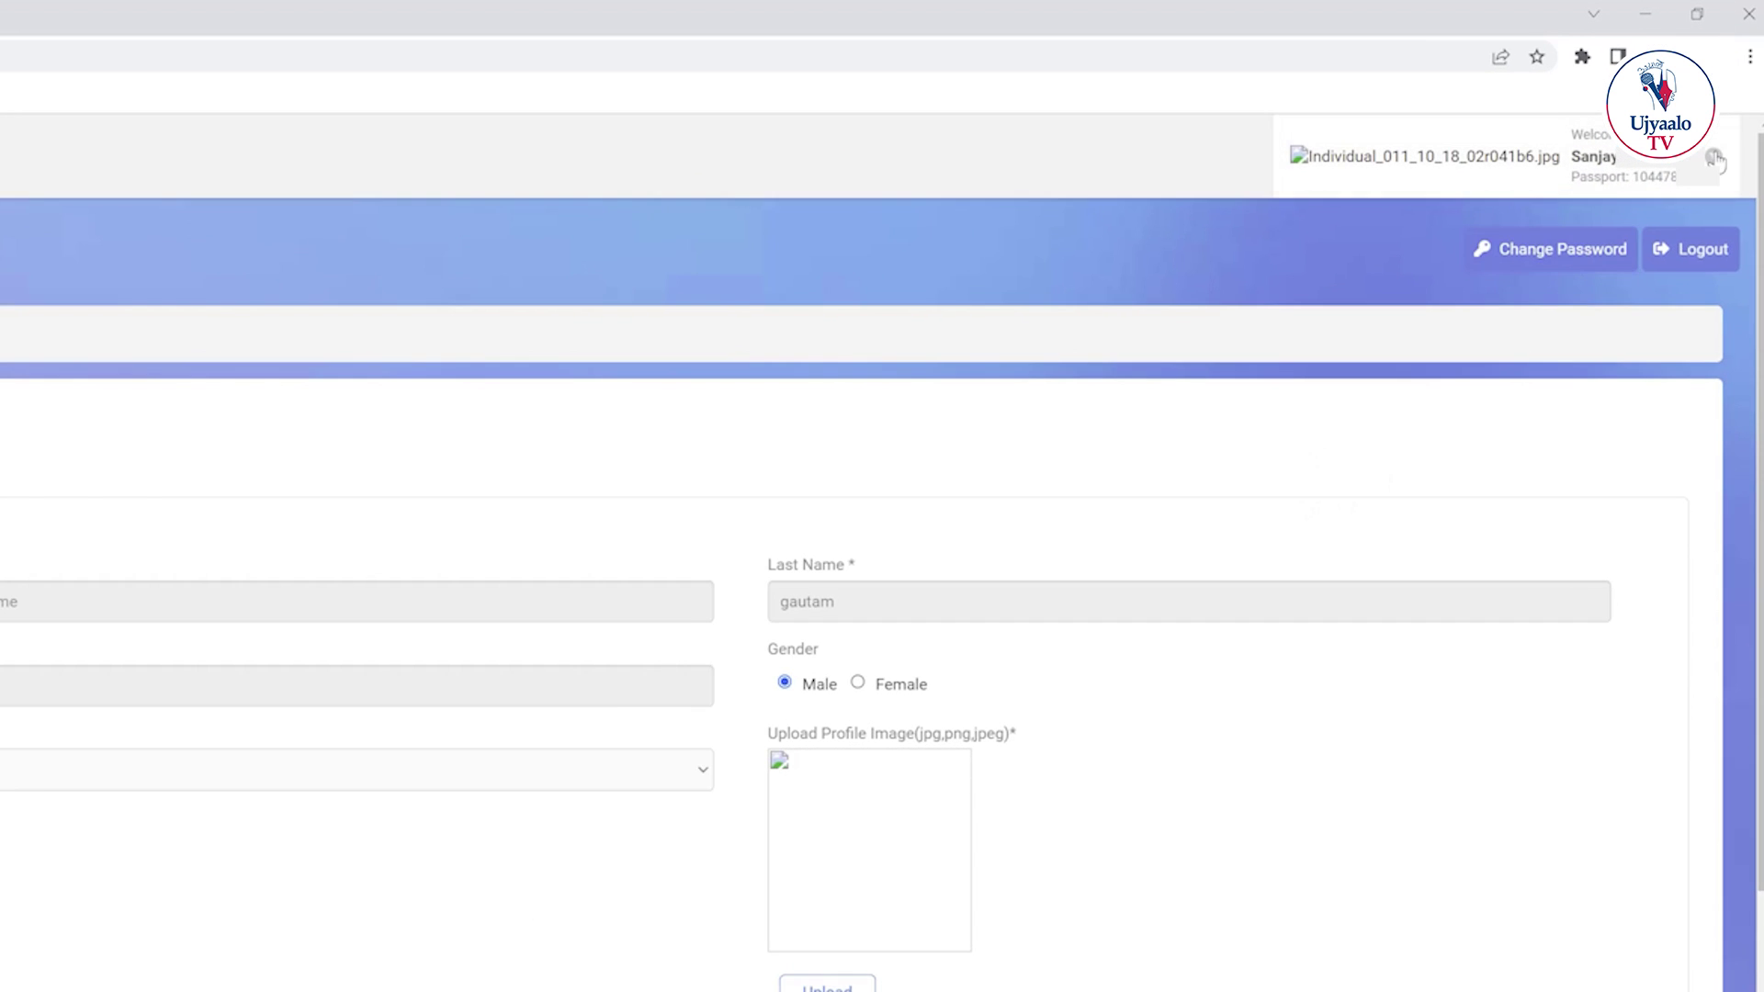
View the account's contact details in the profile dropdown, then close it
left_click(1645, 106)
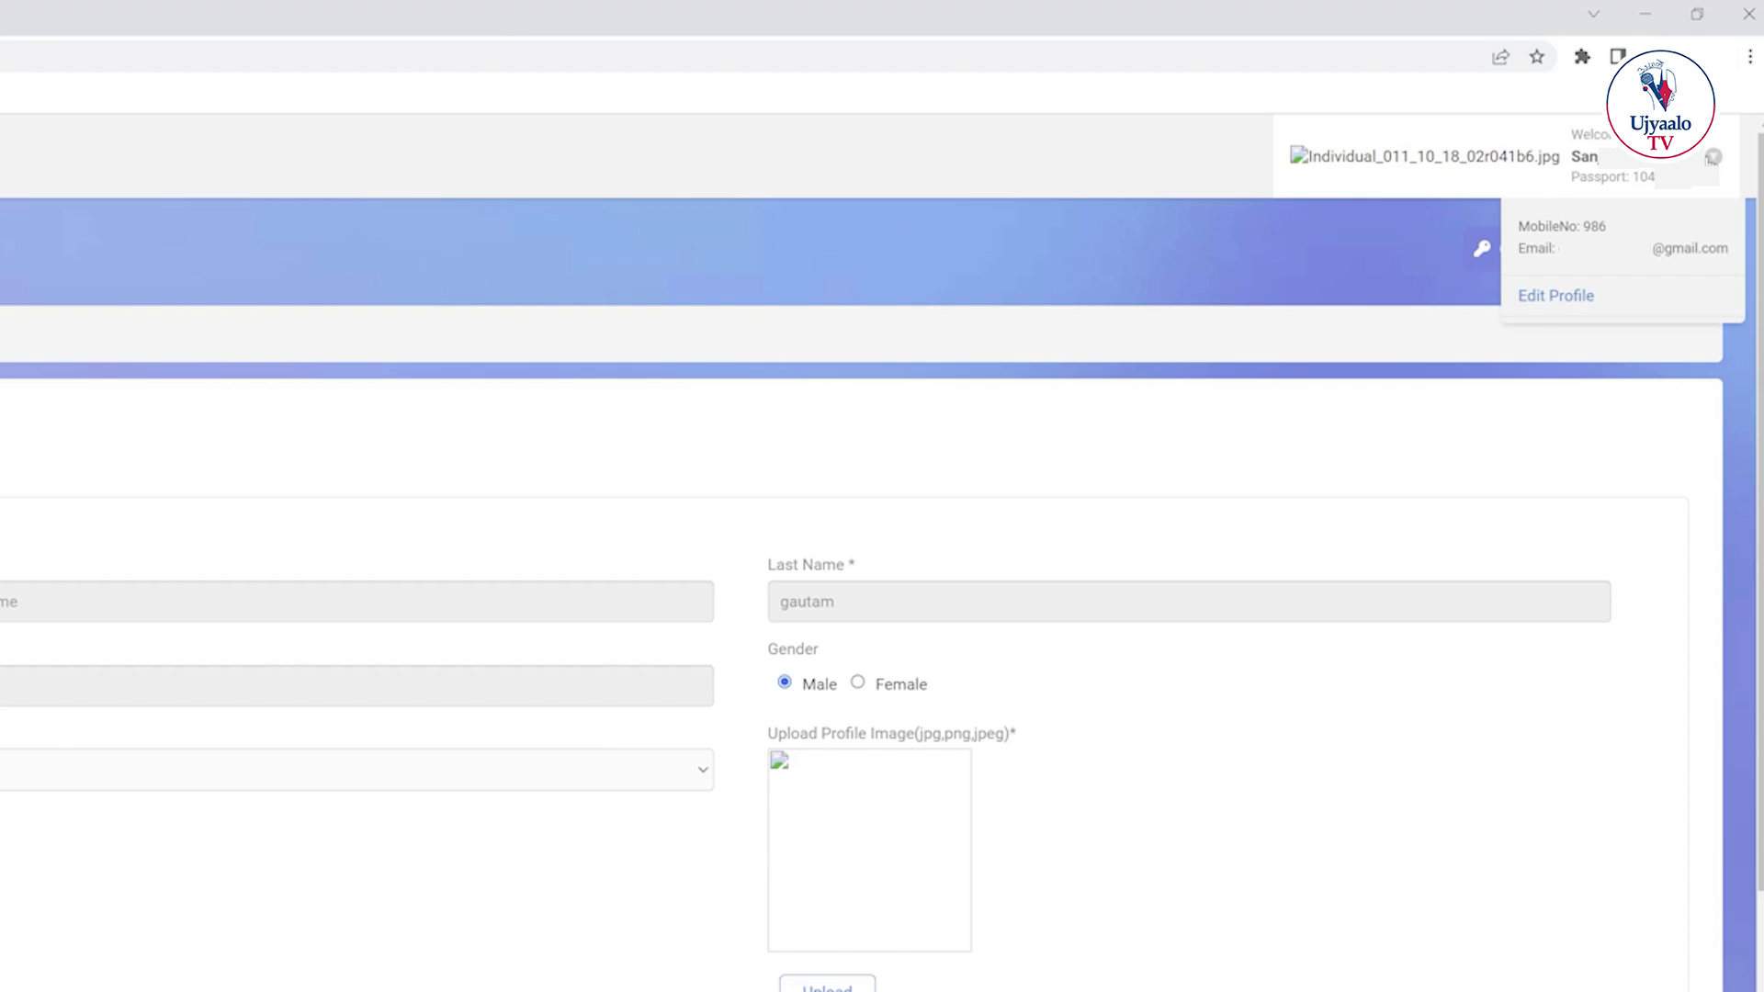
left_click(1714, 157)
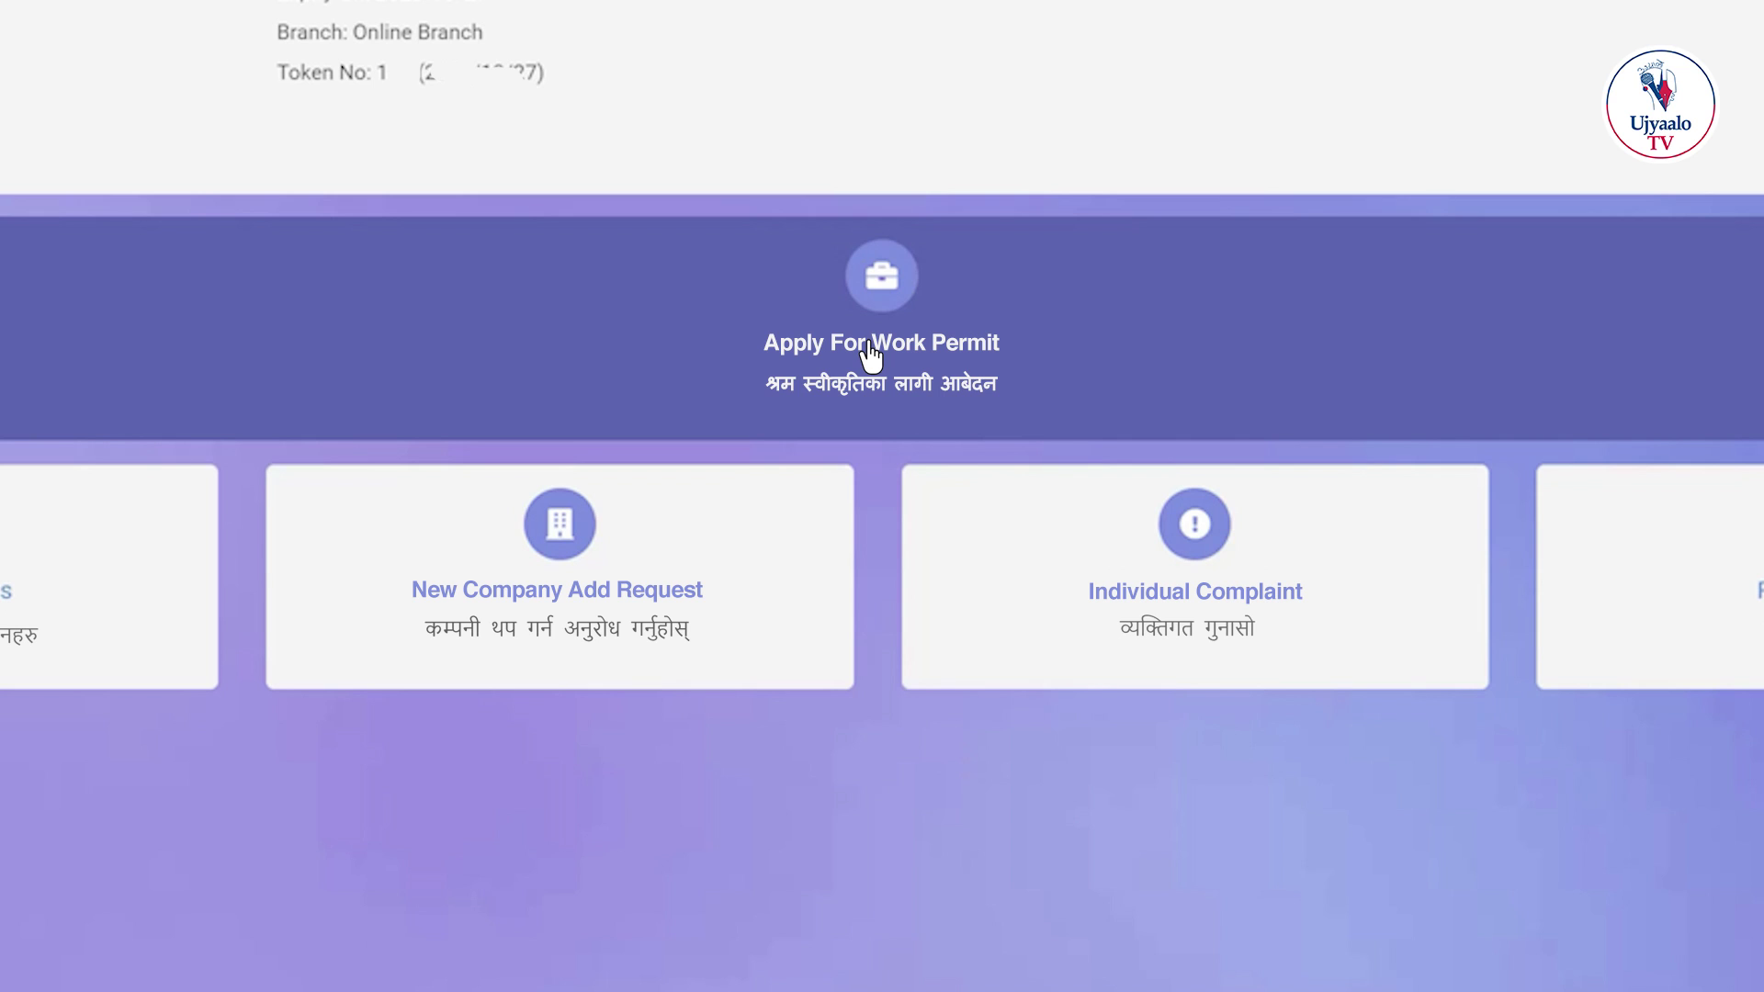
Start a new application from the dashboard's Apply For Work Permit option
left_click(871, 354)
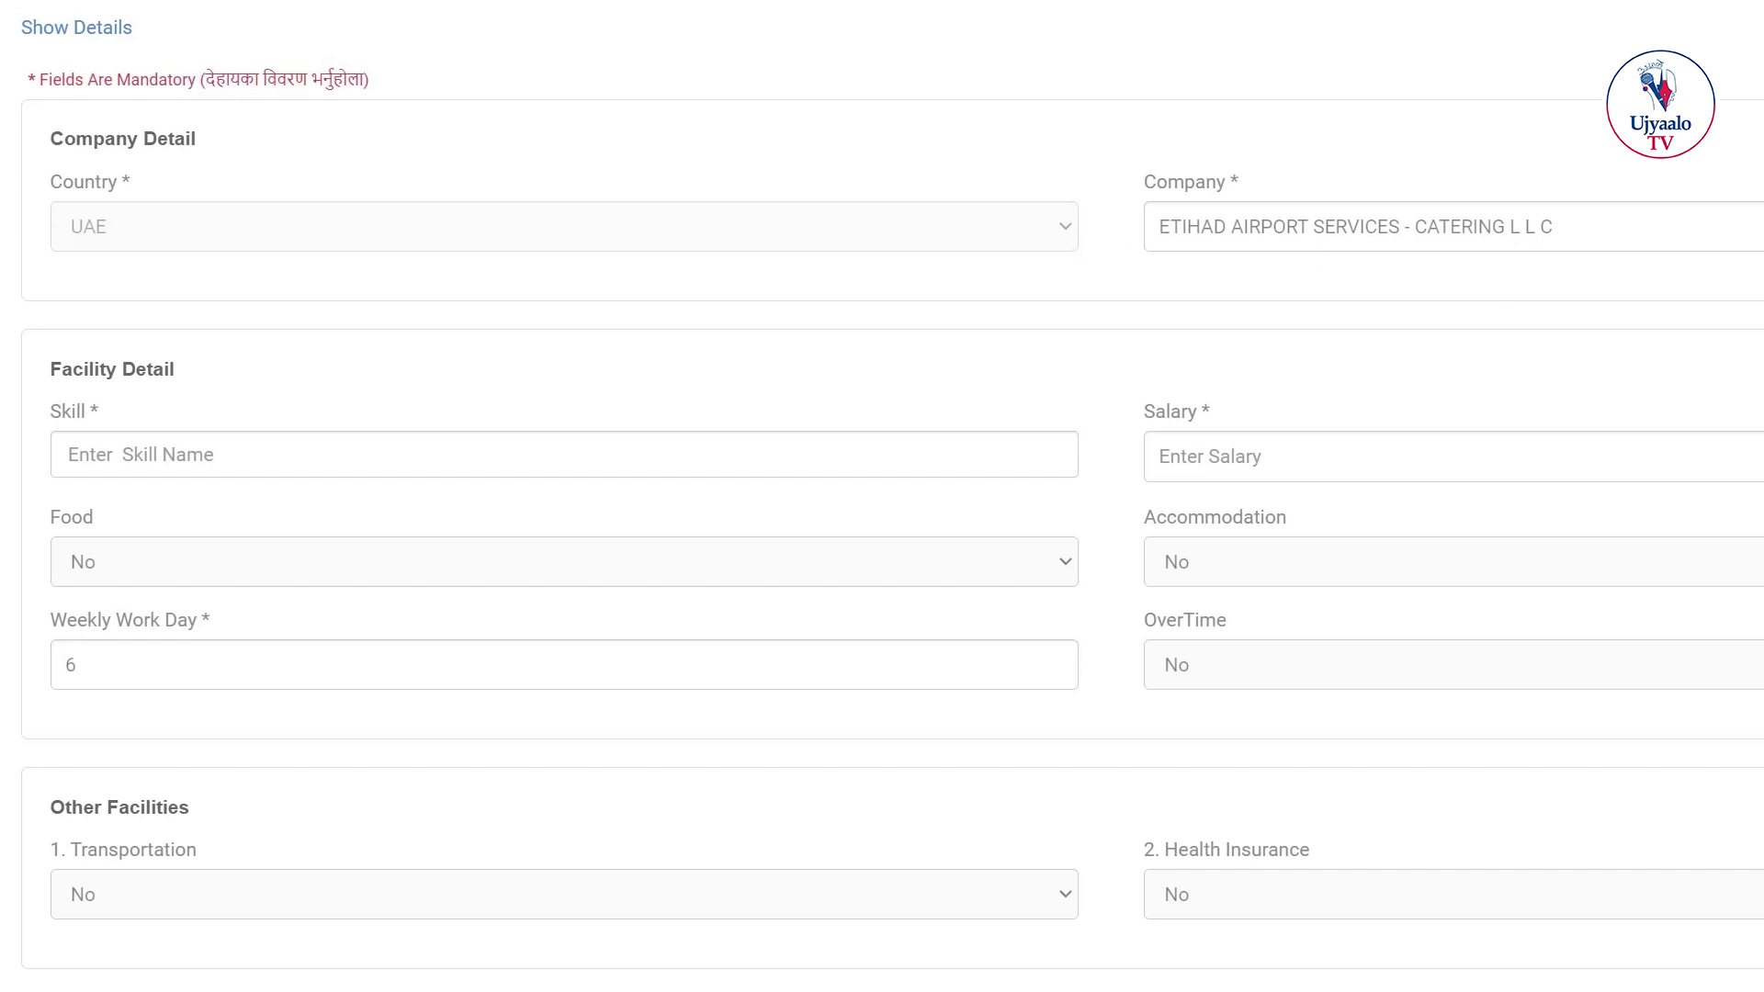
Set the currency to AED in the work permit's company details
left_click(1553, 226)
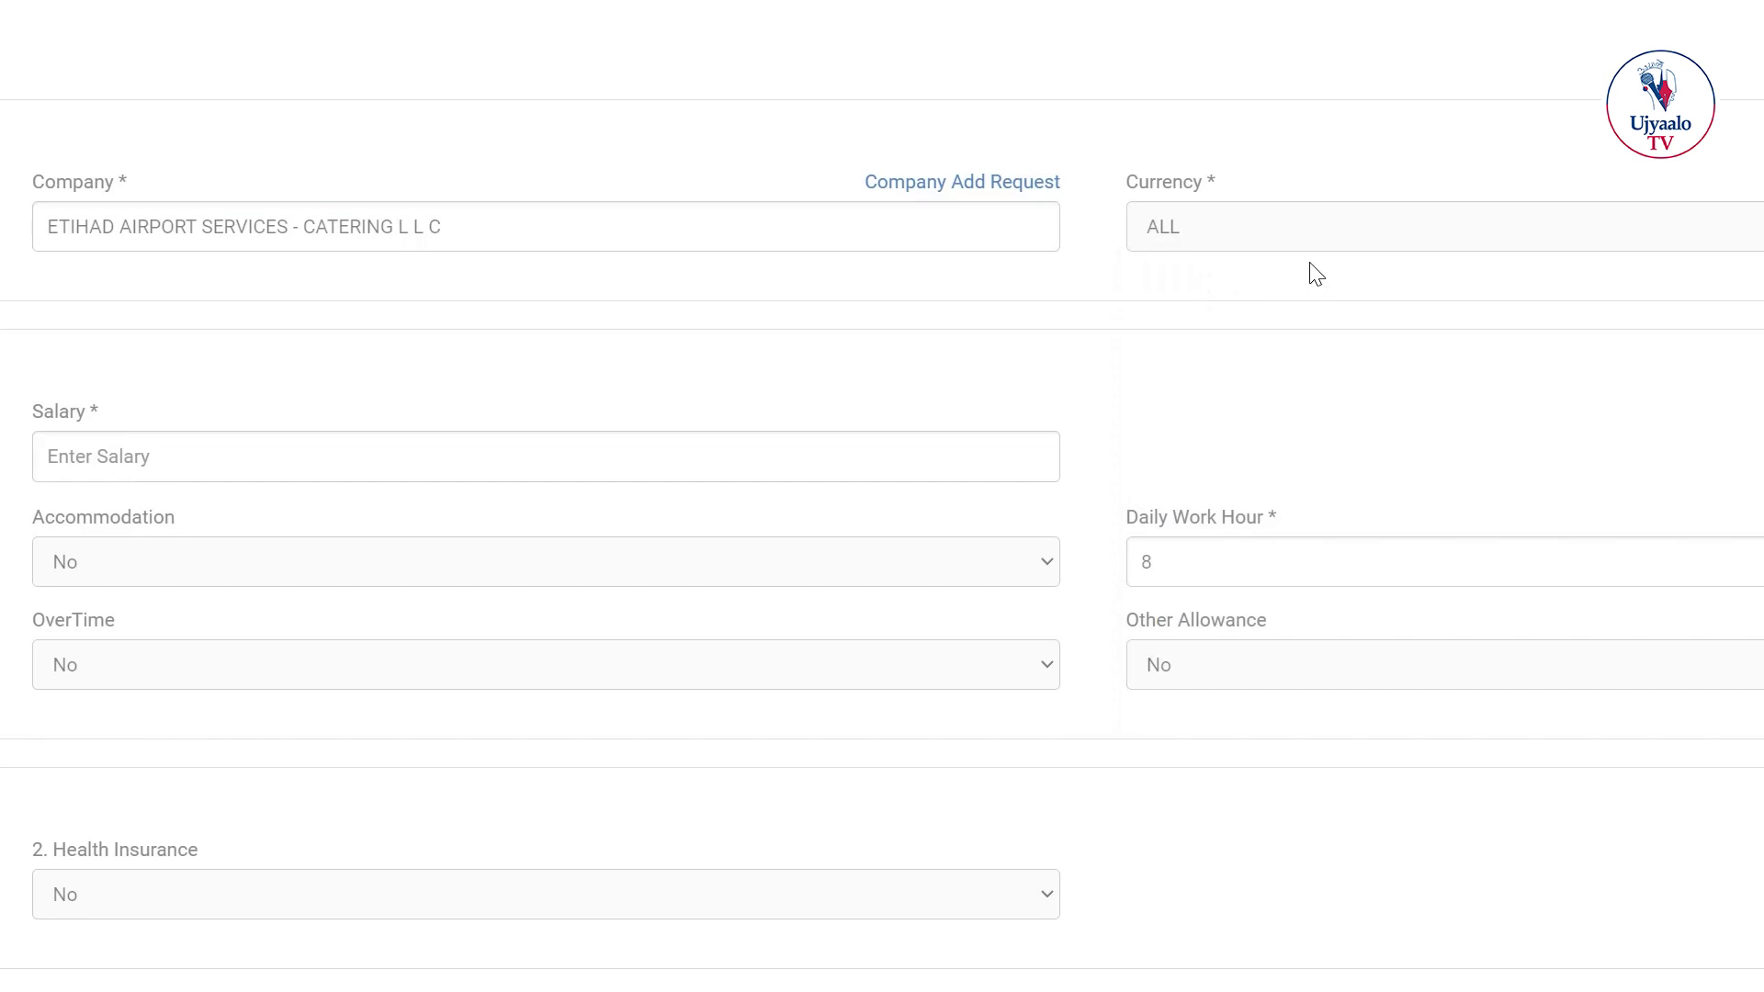
left_click(1316, 232)
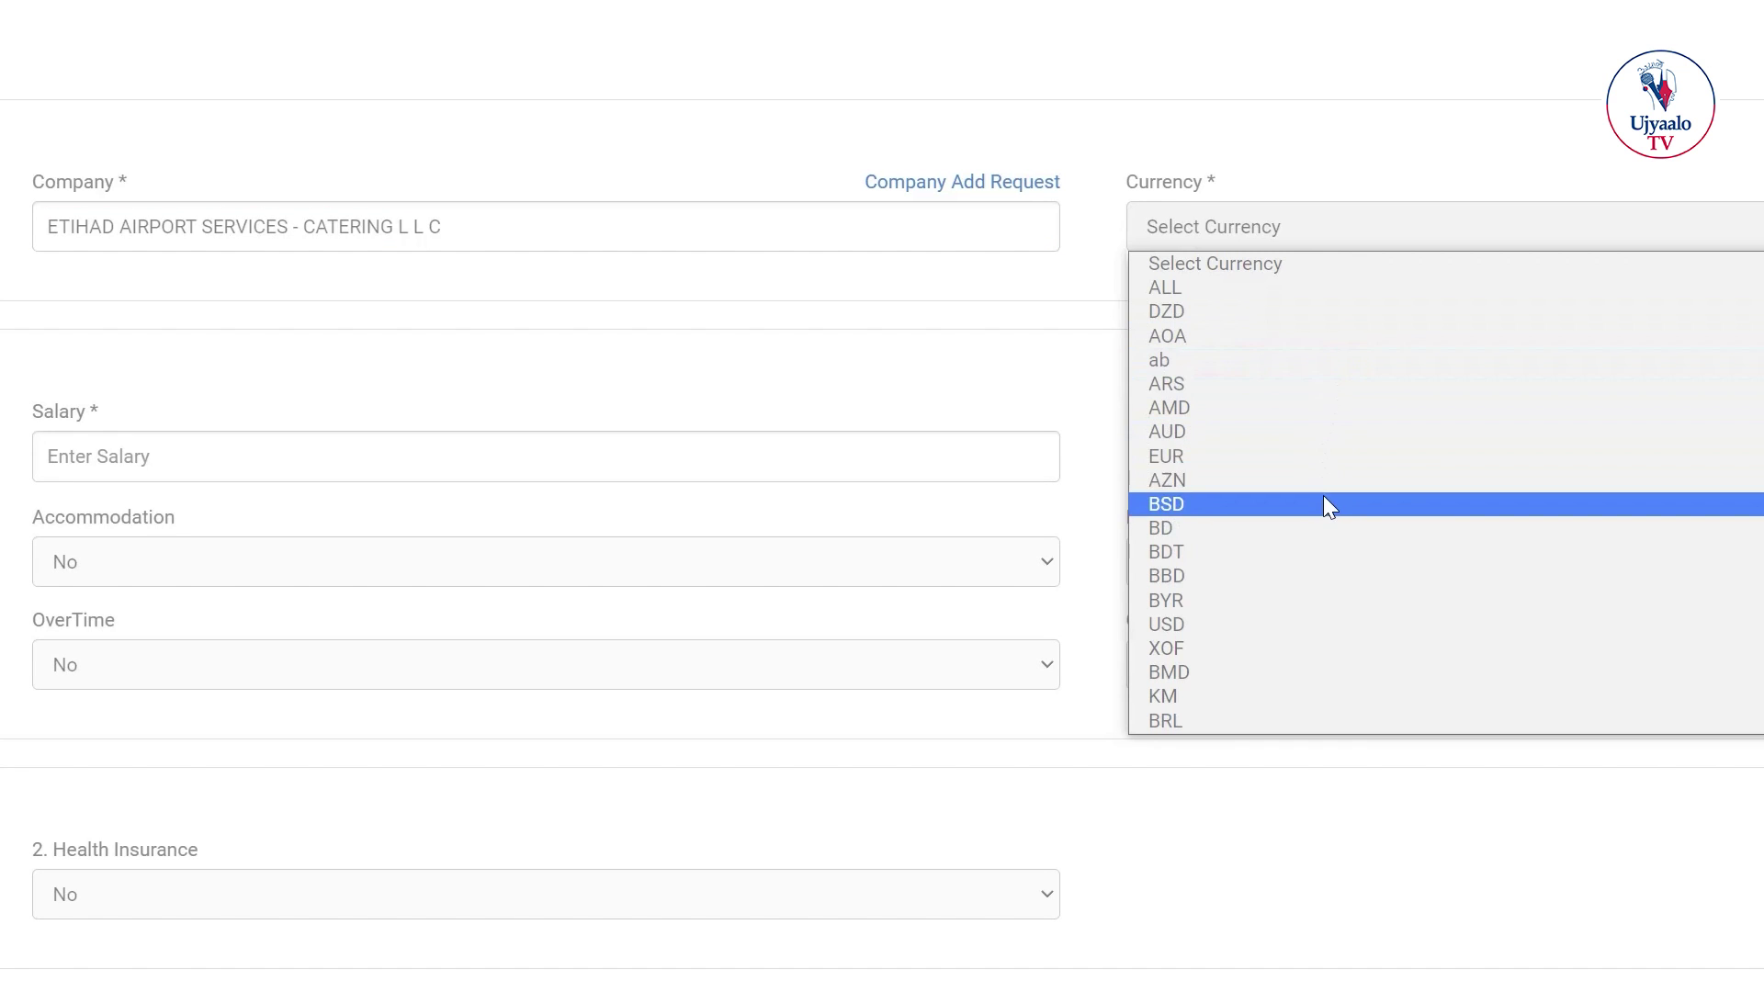
left_click(1327, 504)
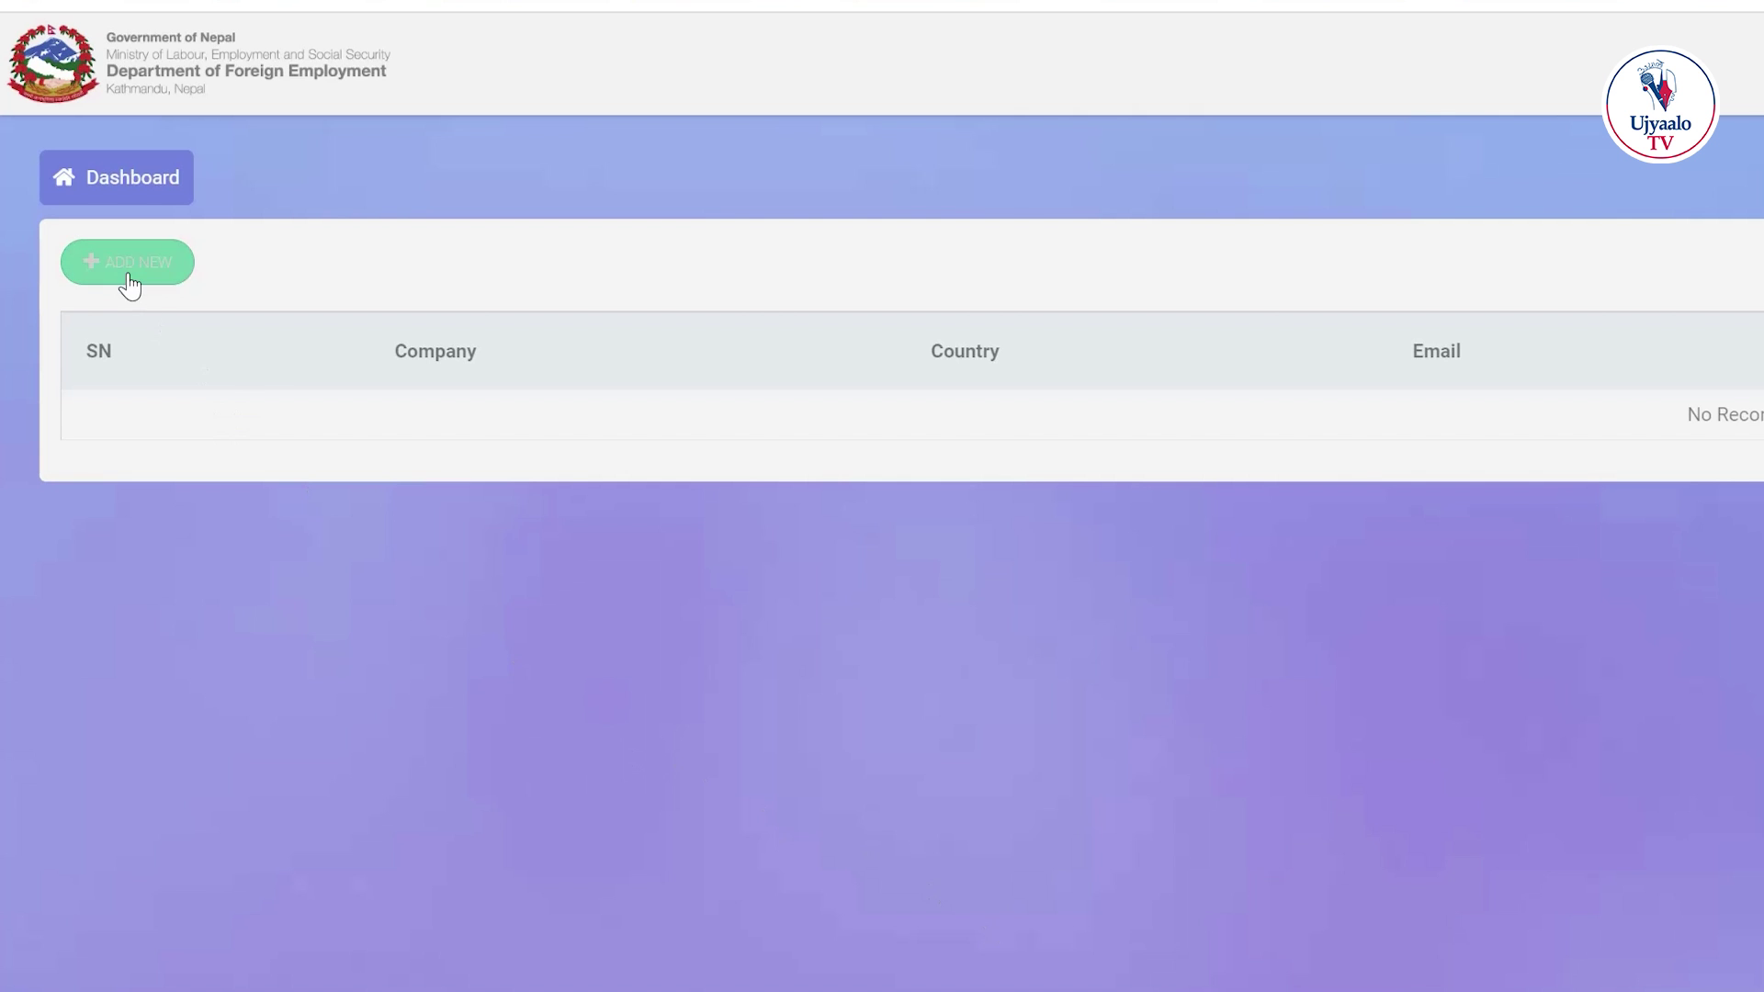
Choose Logistic Assistants as the skill and enter 2000 as the salary
left_click(124, 274)
left_click_drag(80, 303, 309, 297)
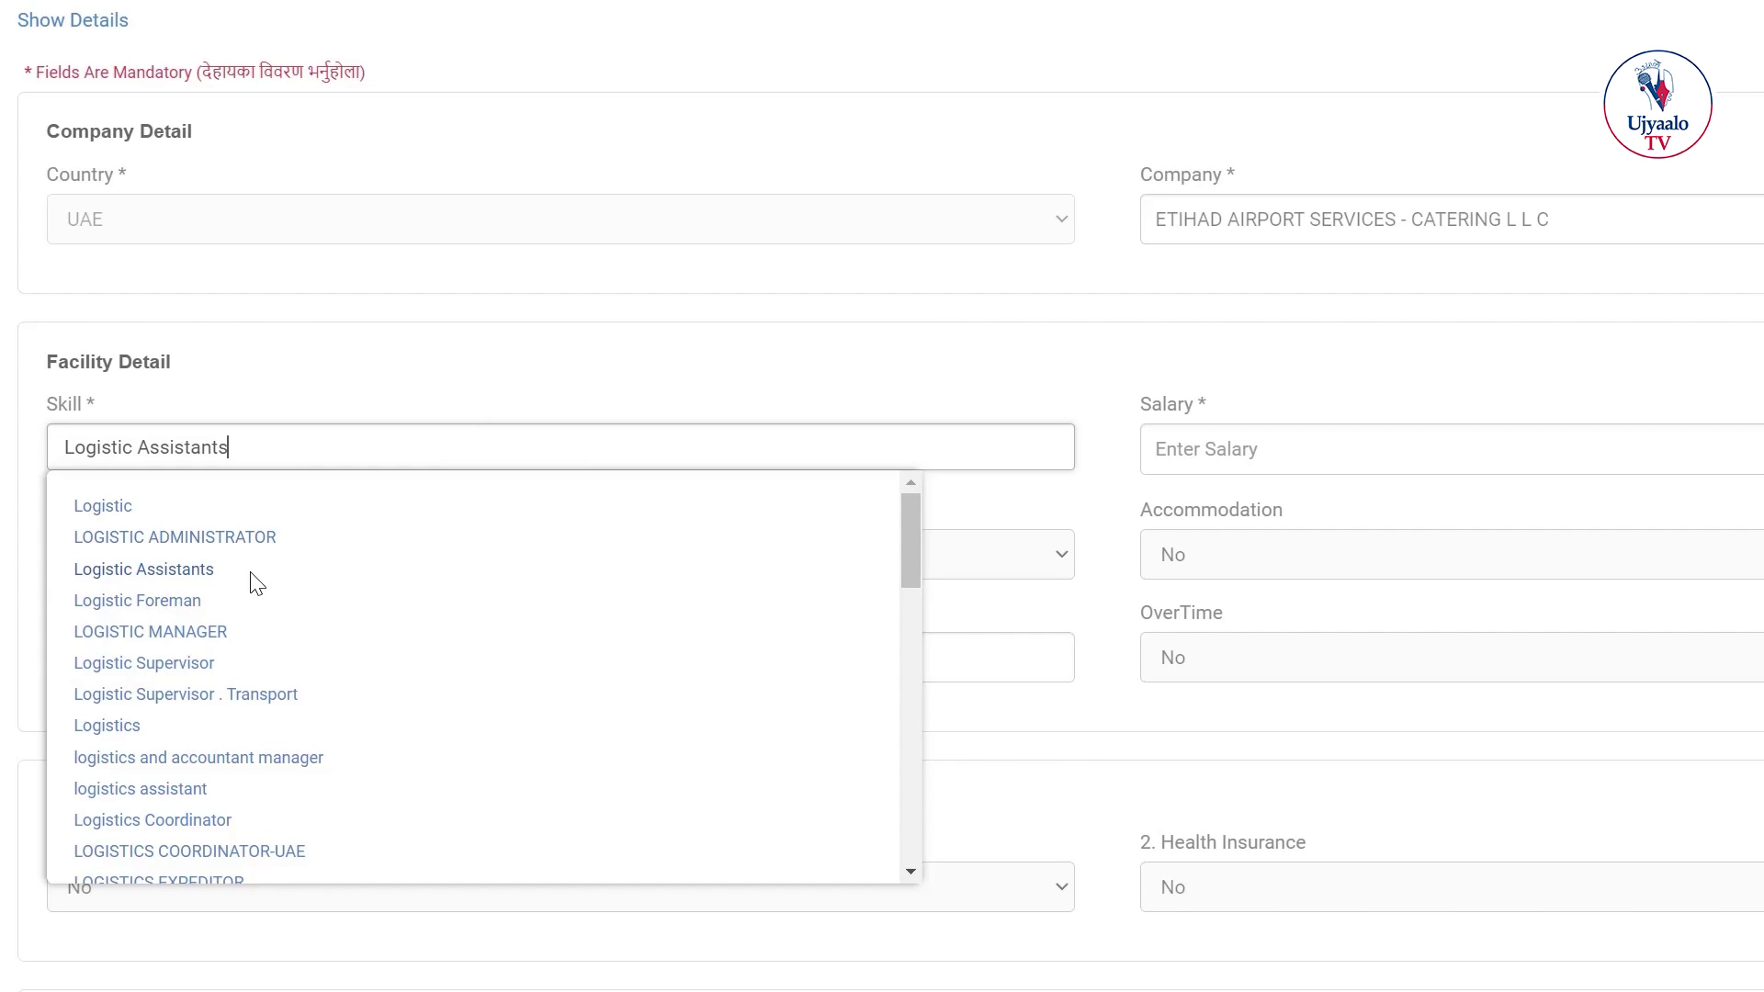
left_click(249, 579)
left_click(1170, 445)
type("20")
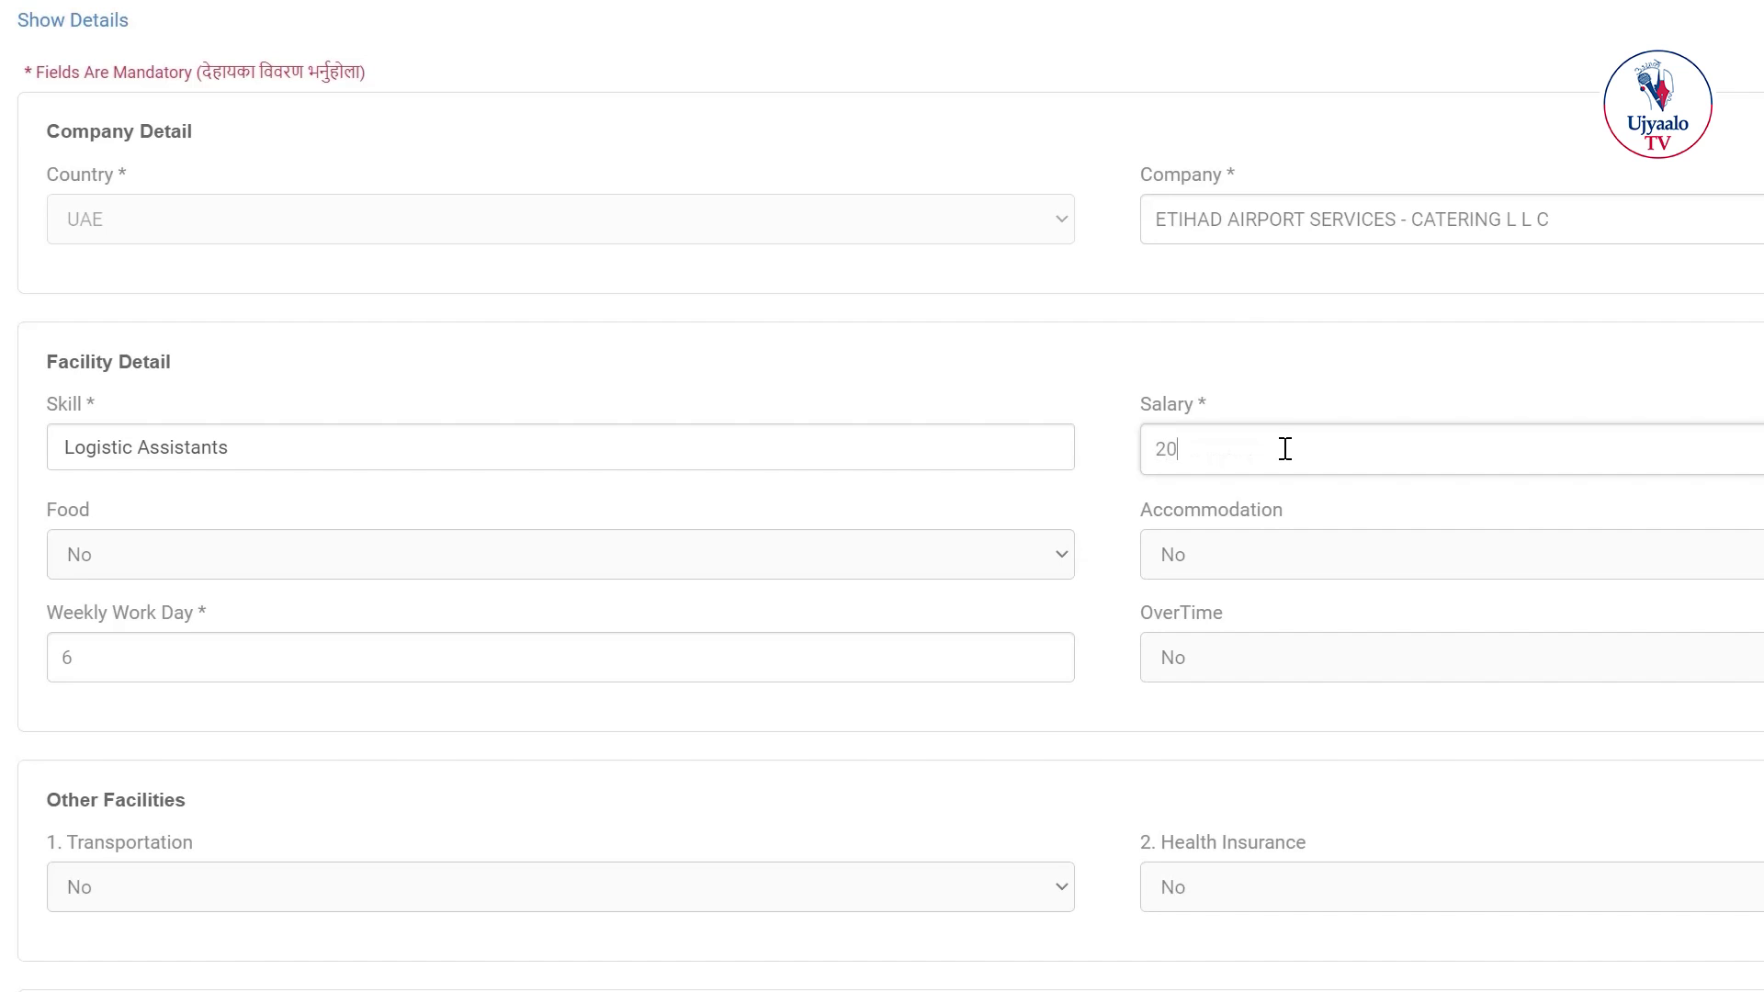
type("00")
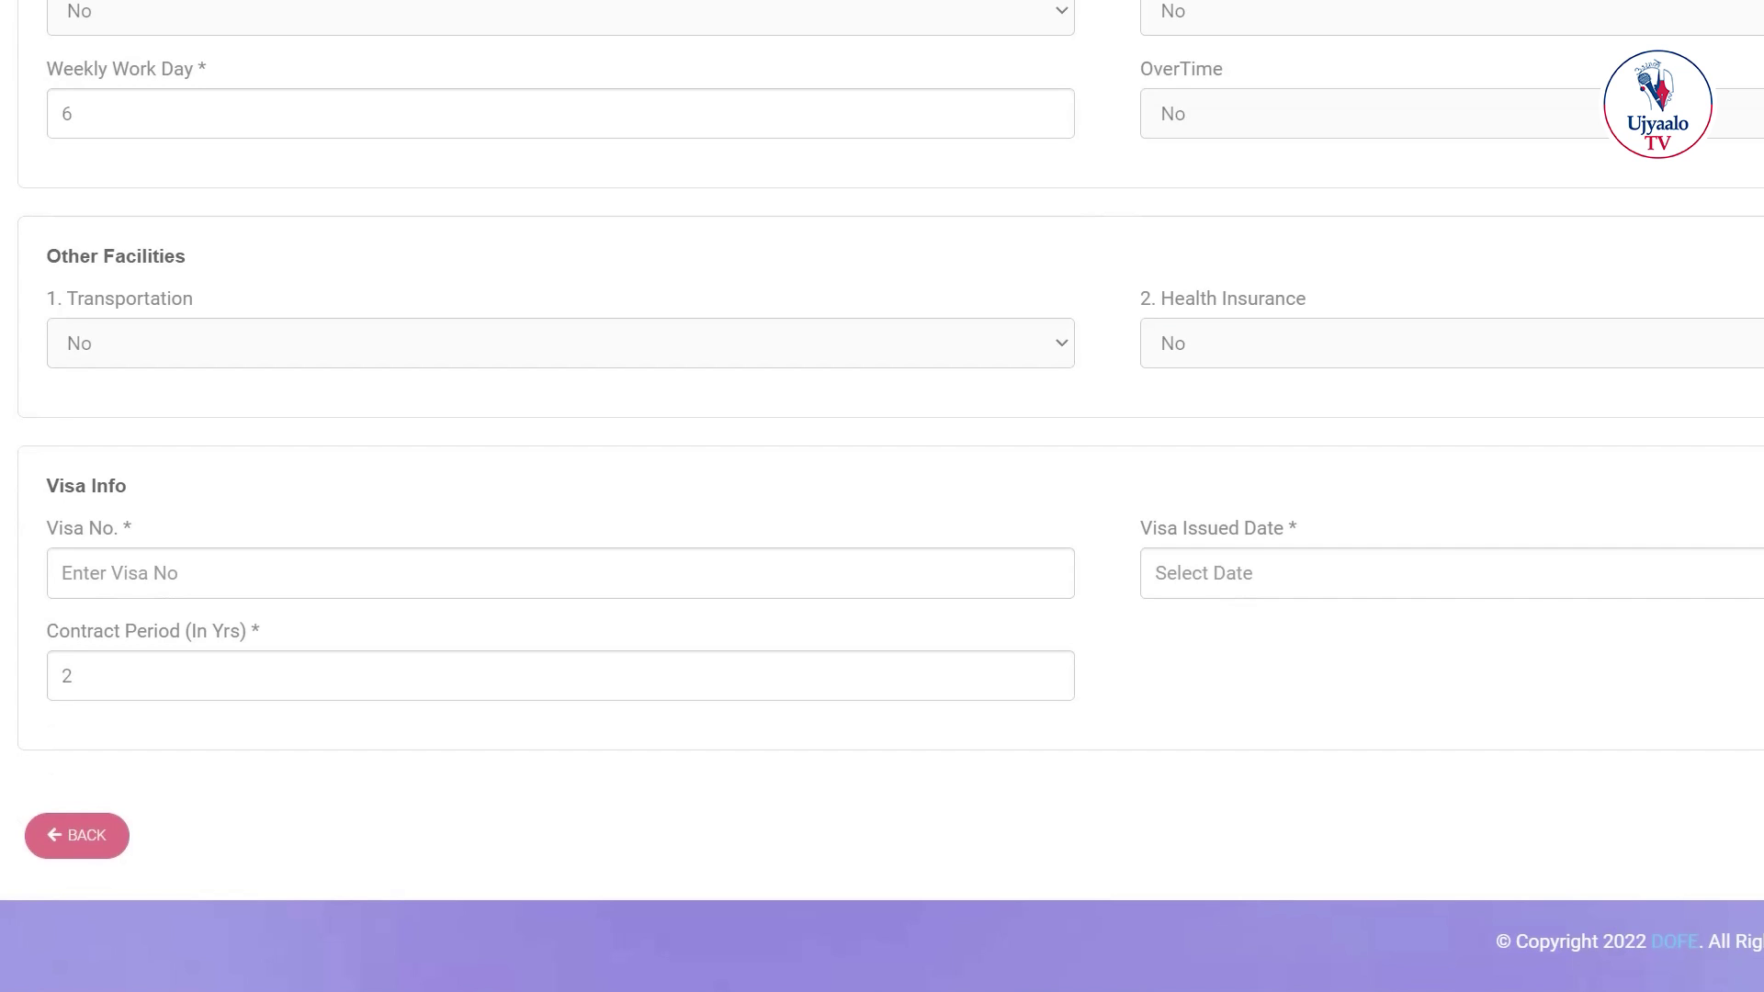
Enter the visa number and pick 2022 for the visa issue and expiry dates
left_click(362, 573)
type("10102020")
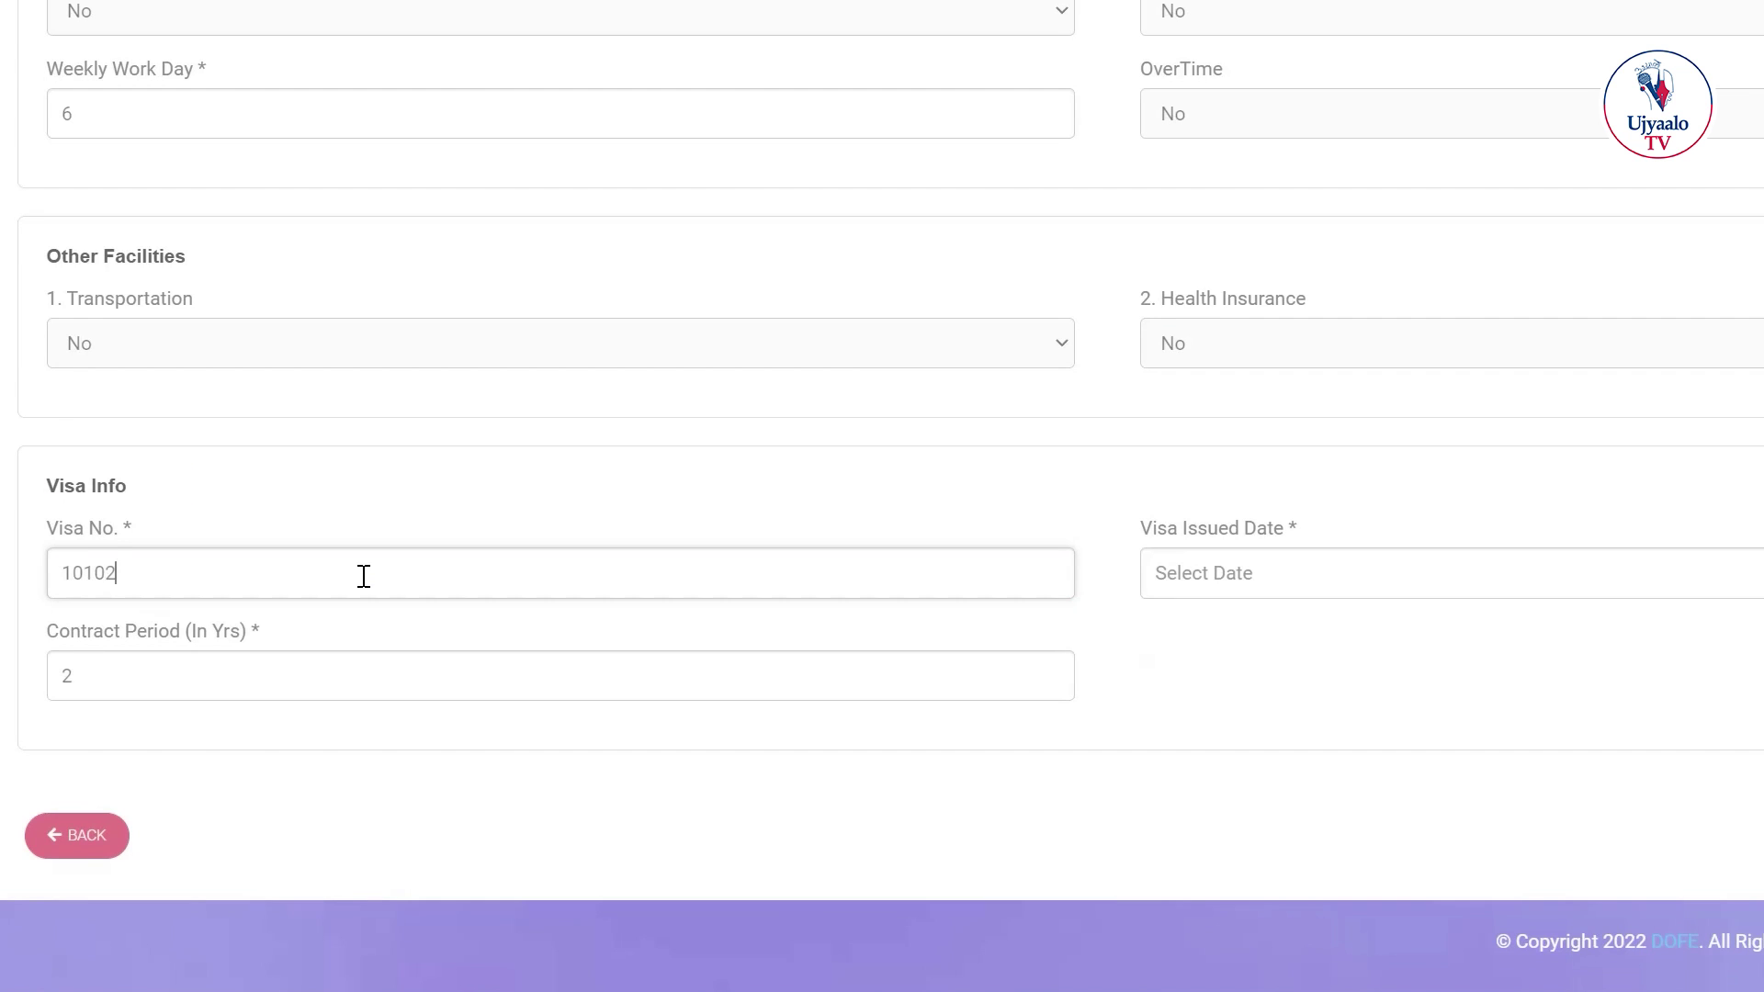
left_click(1195, 579)
left_click(1396, 659)
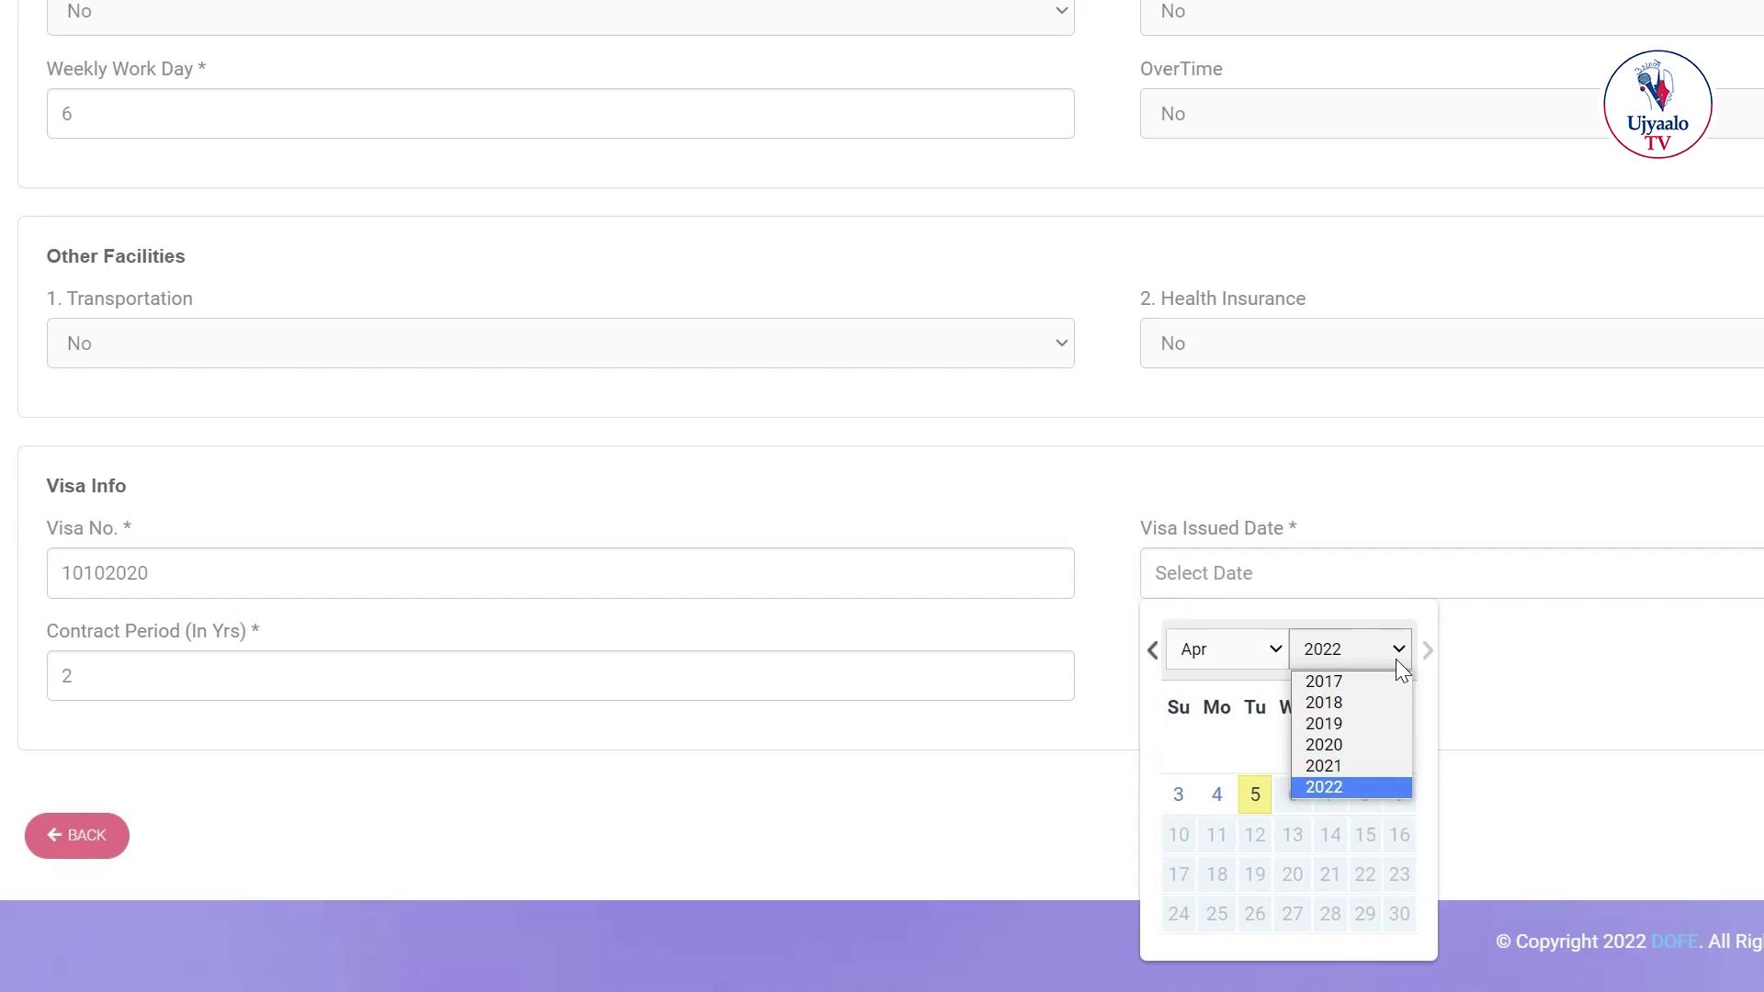
left_click(1340, 787)
left_click(1171, 579)
left_click(1314, 655)
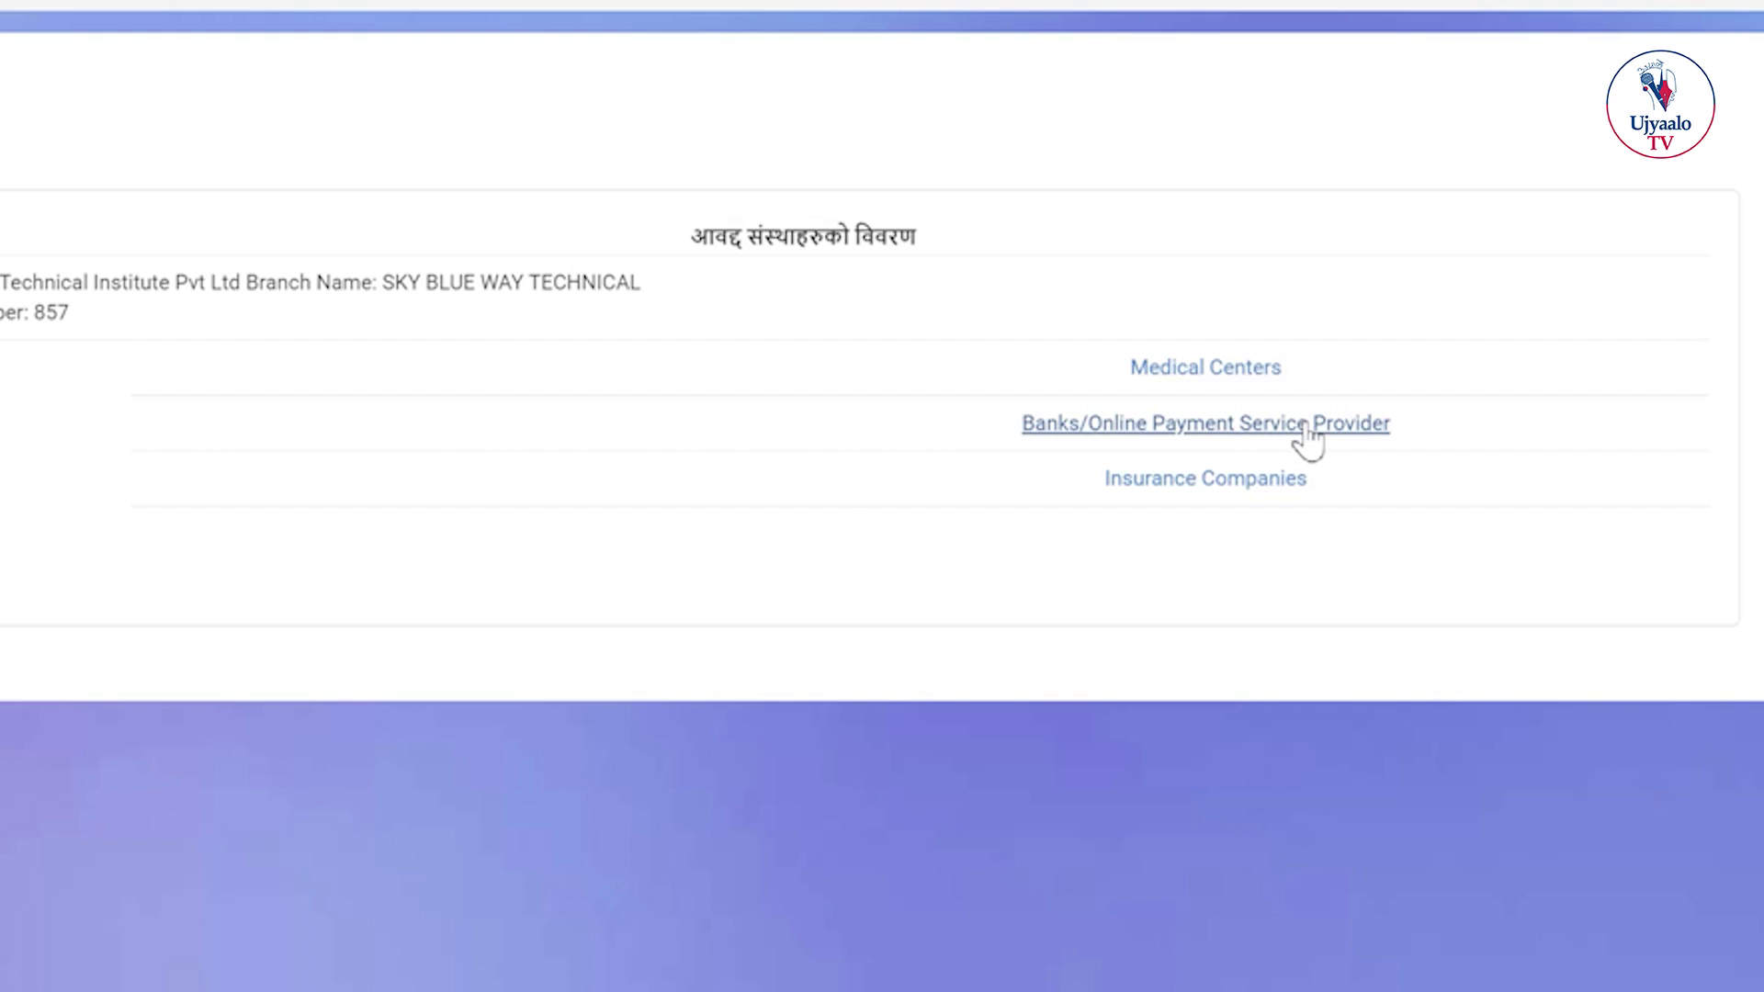
Open the Banks/Online Payment Service Provider list to review it
left_click(1304, 425)
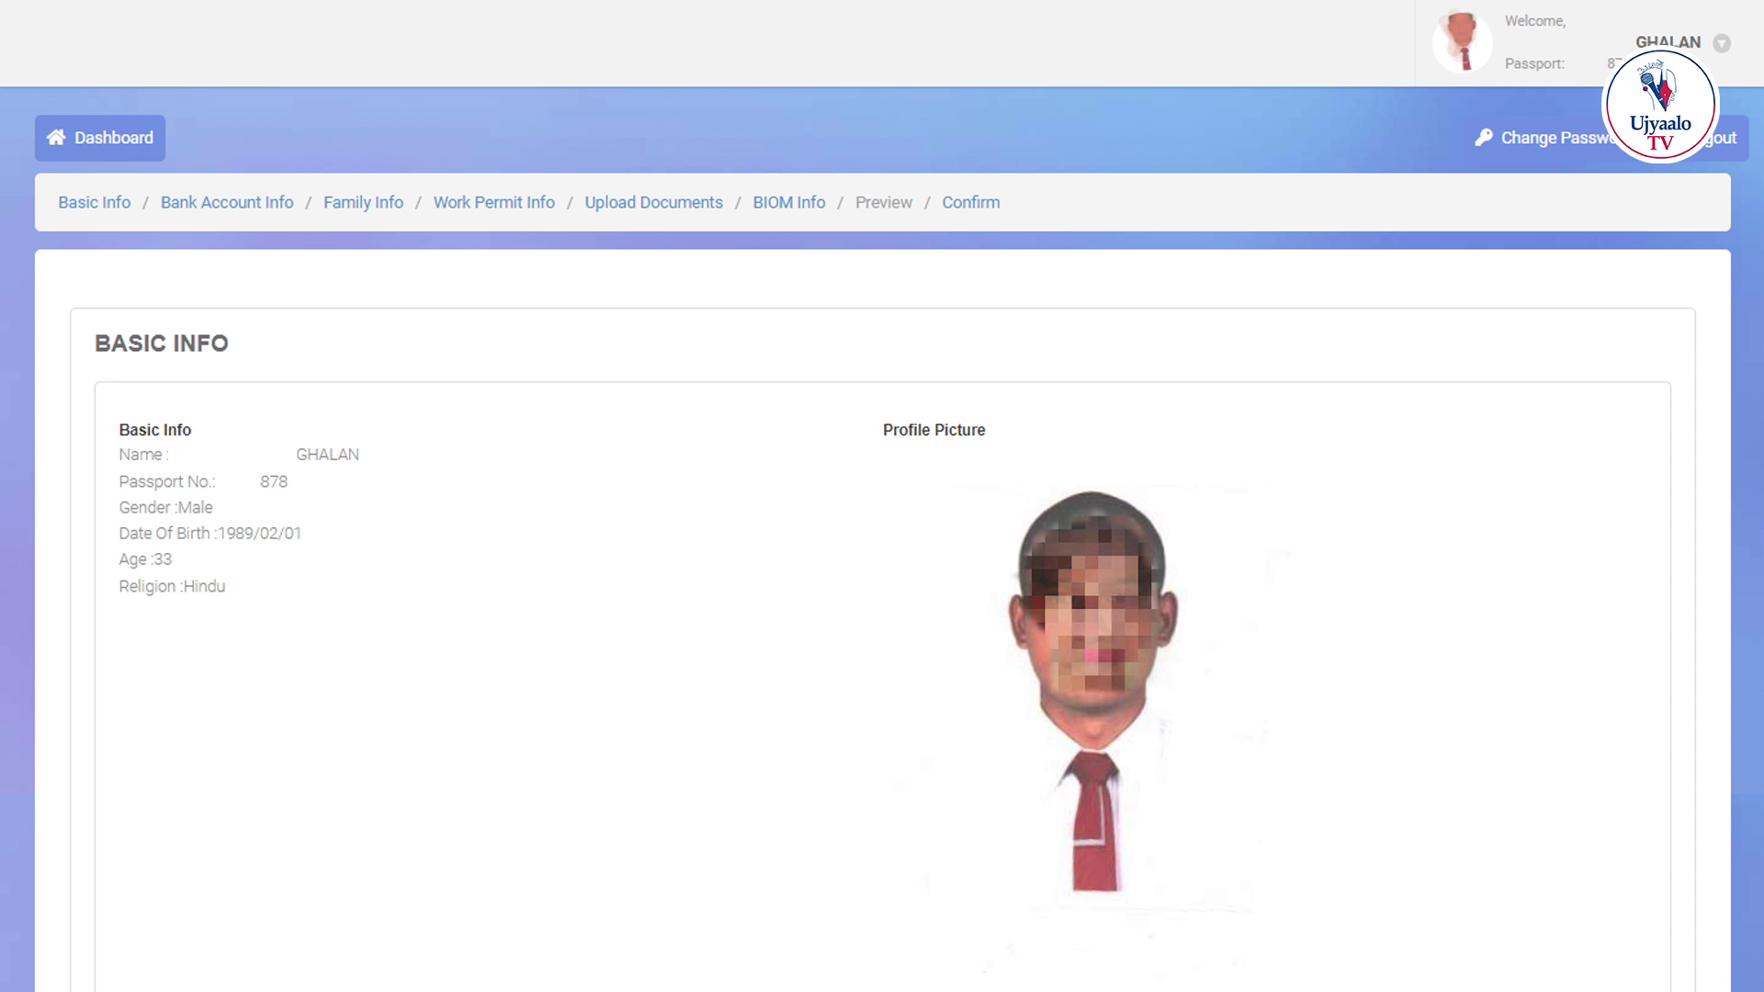
Scroll through the whole application preview to the bottom and back up
scroll(882, 496, "down", 9)
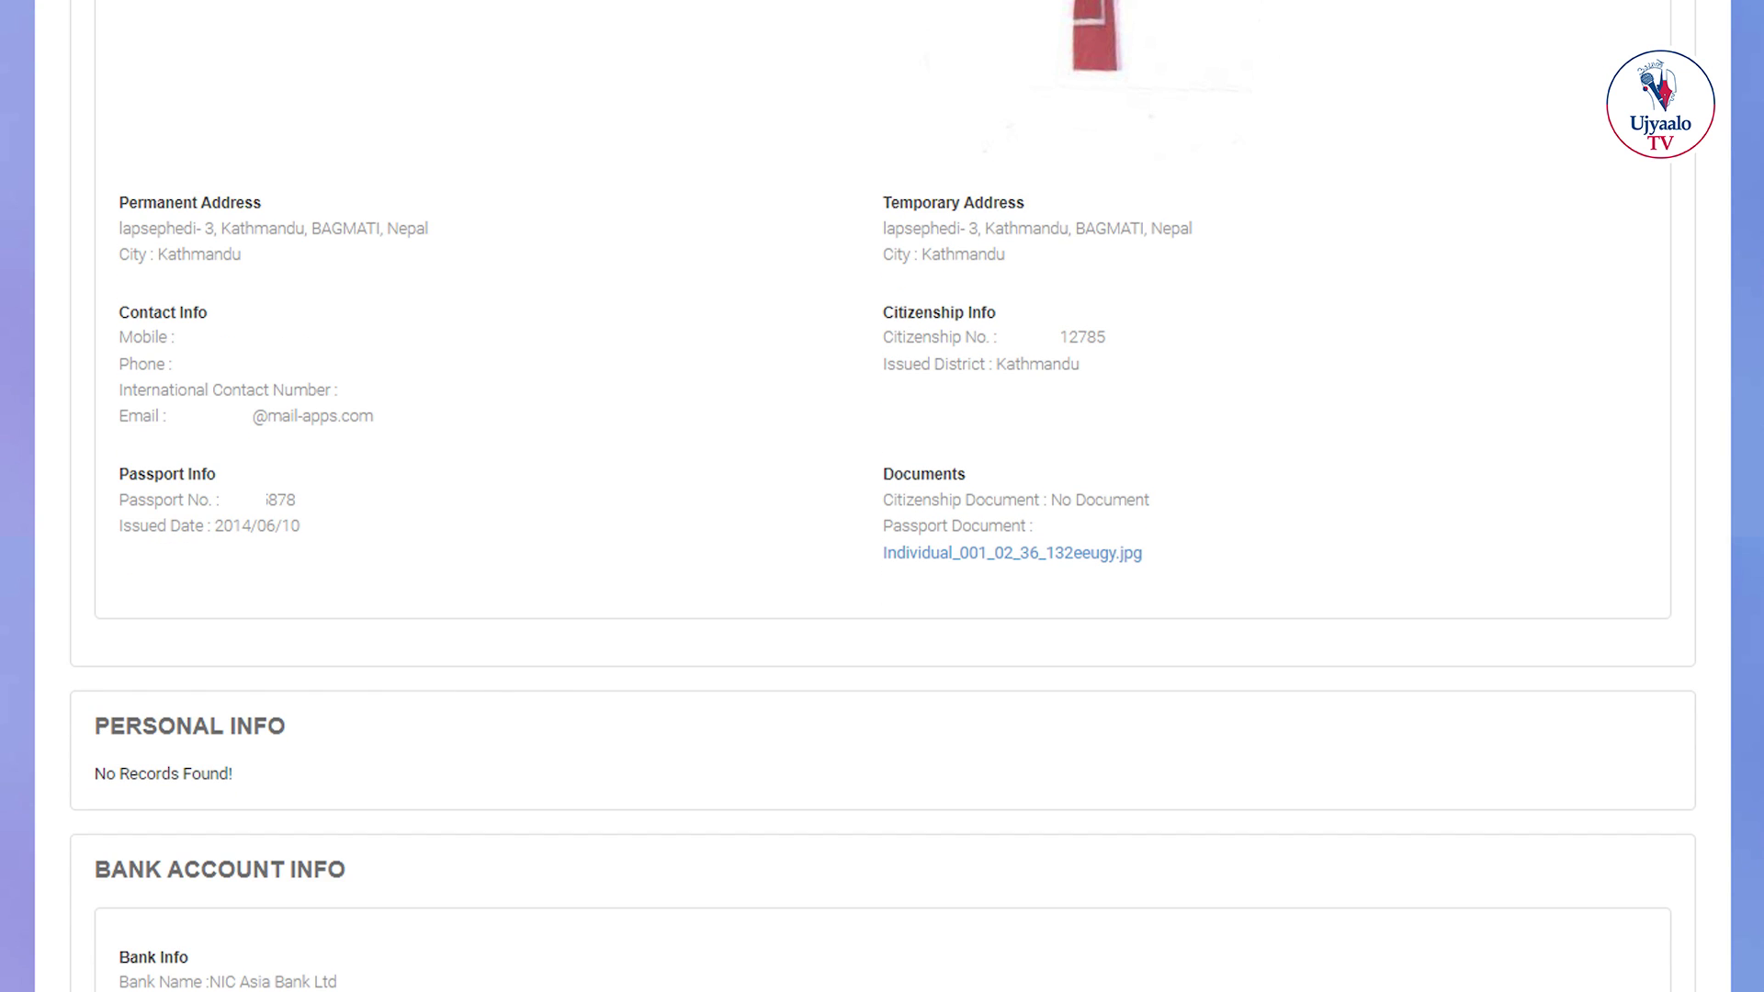
scroll(882, 497, "down", 12)
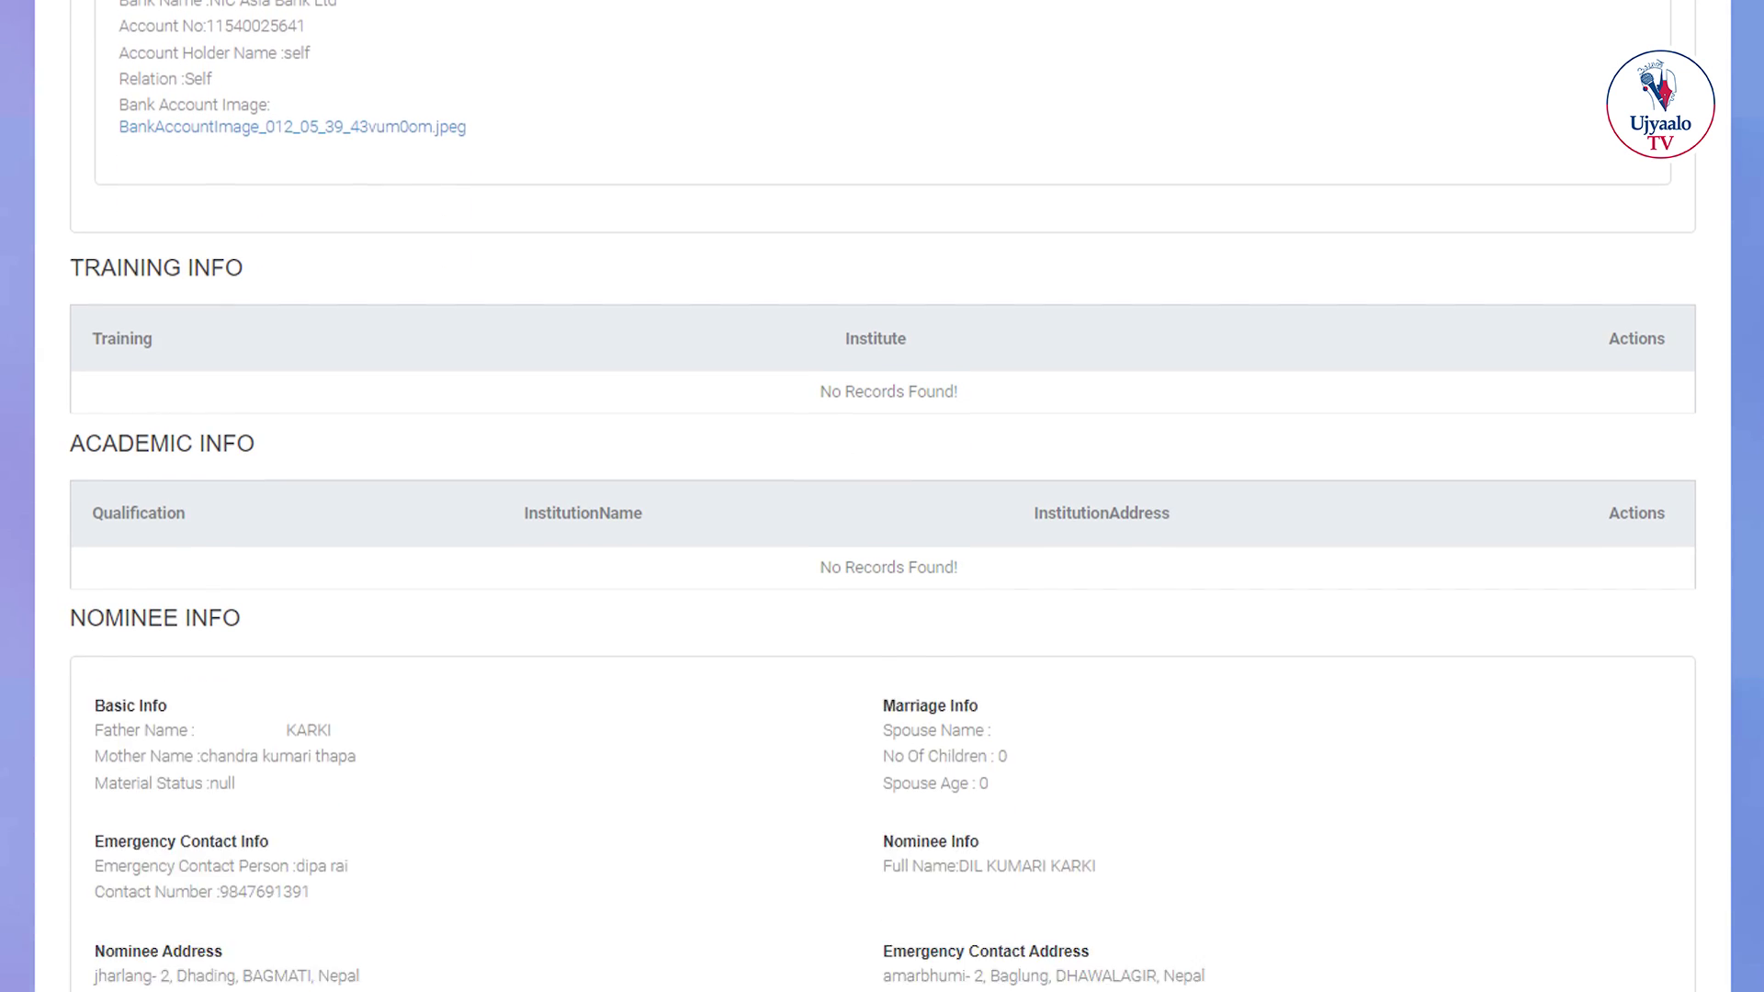
scroll(882, 496, "down", 12)
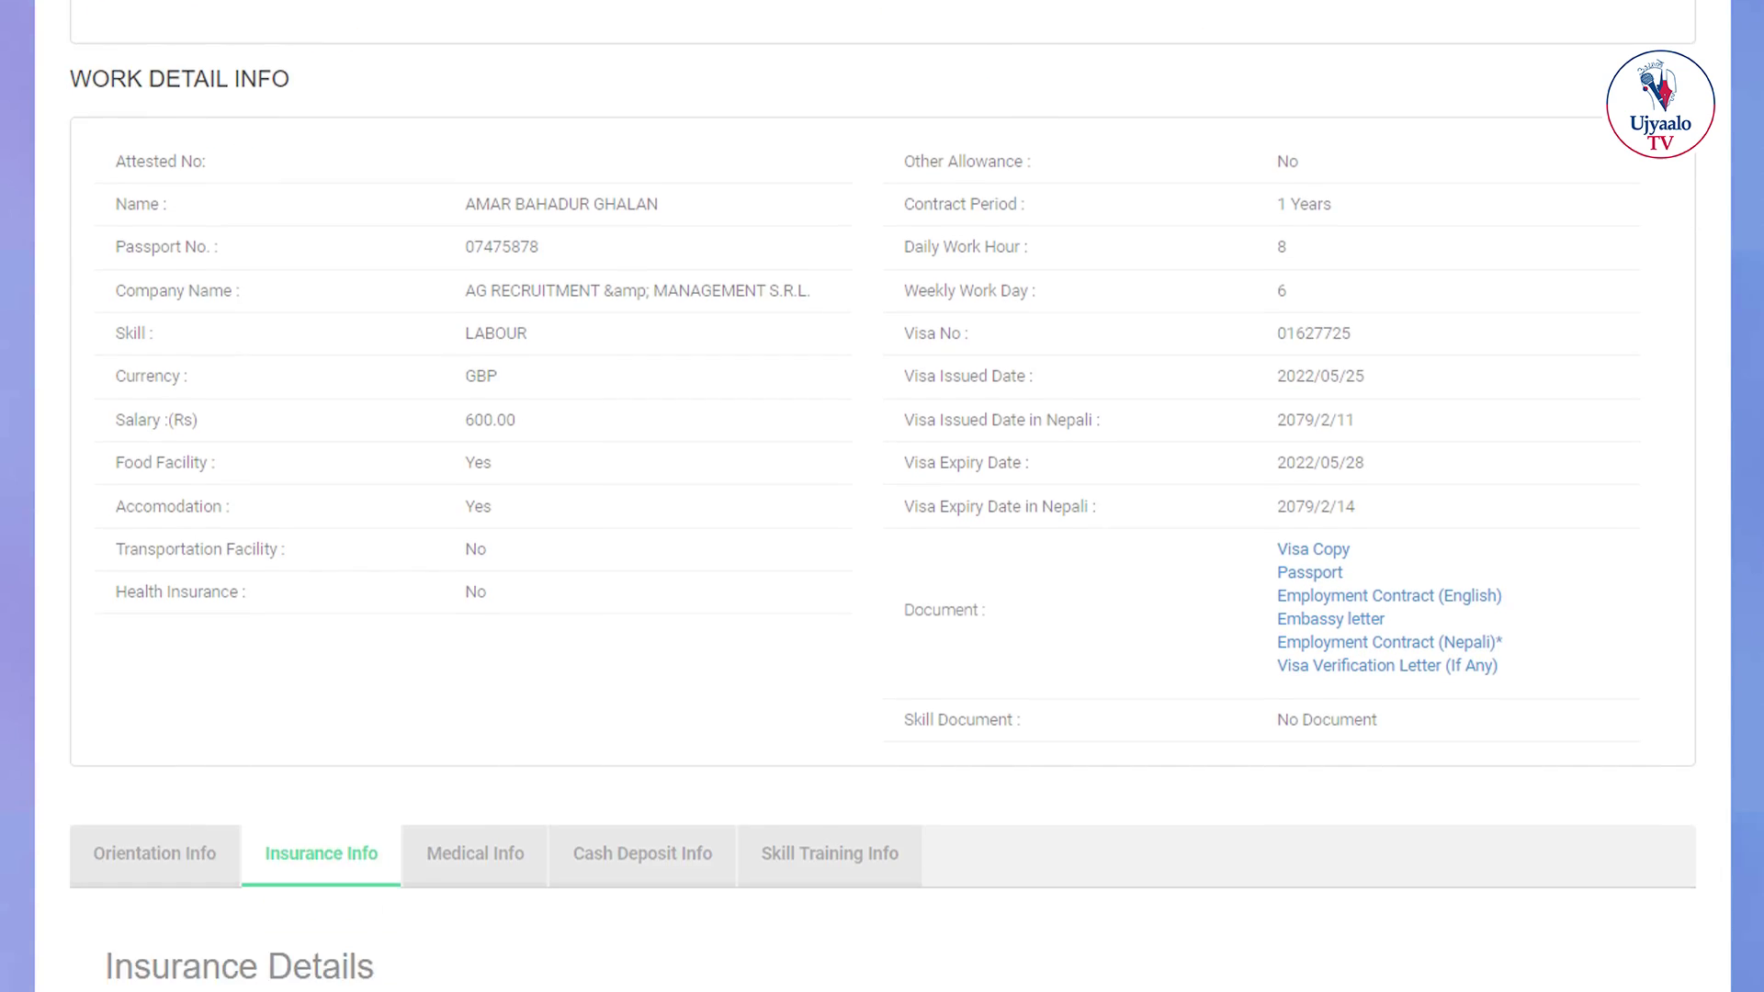
scroll(882, 496, "down", 3)
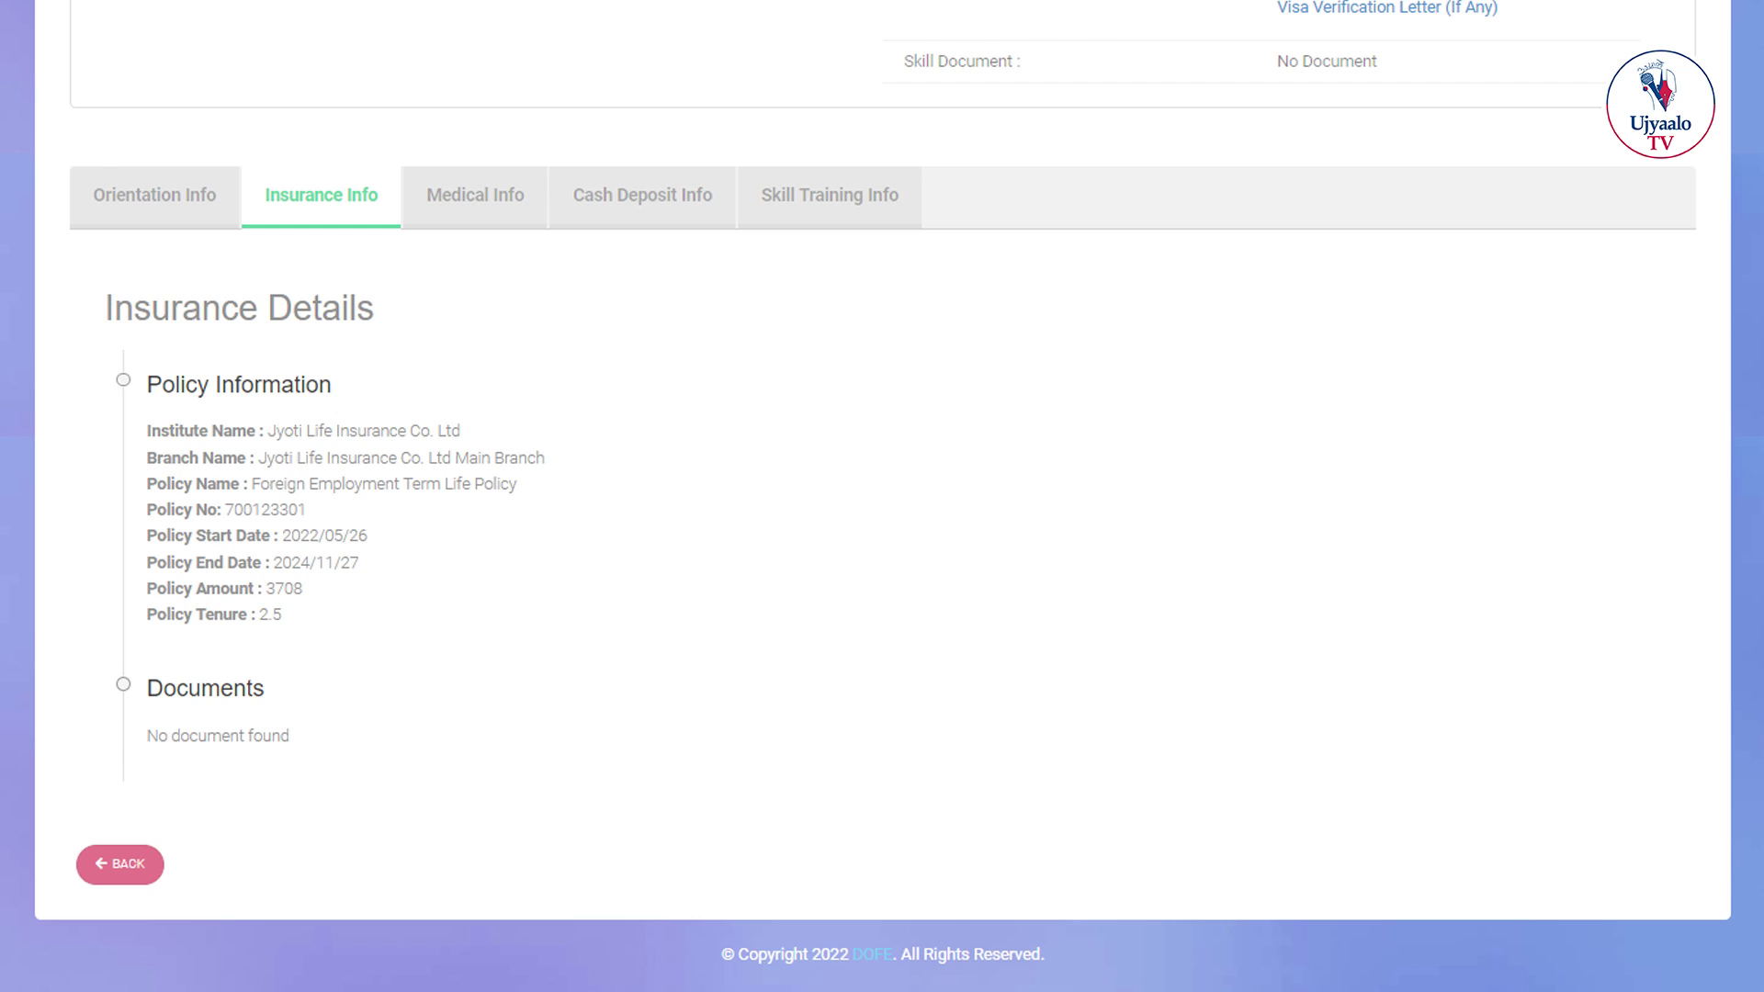
scroll(882, 496, "up", 20)
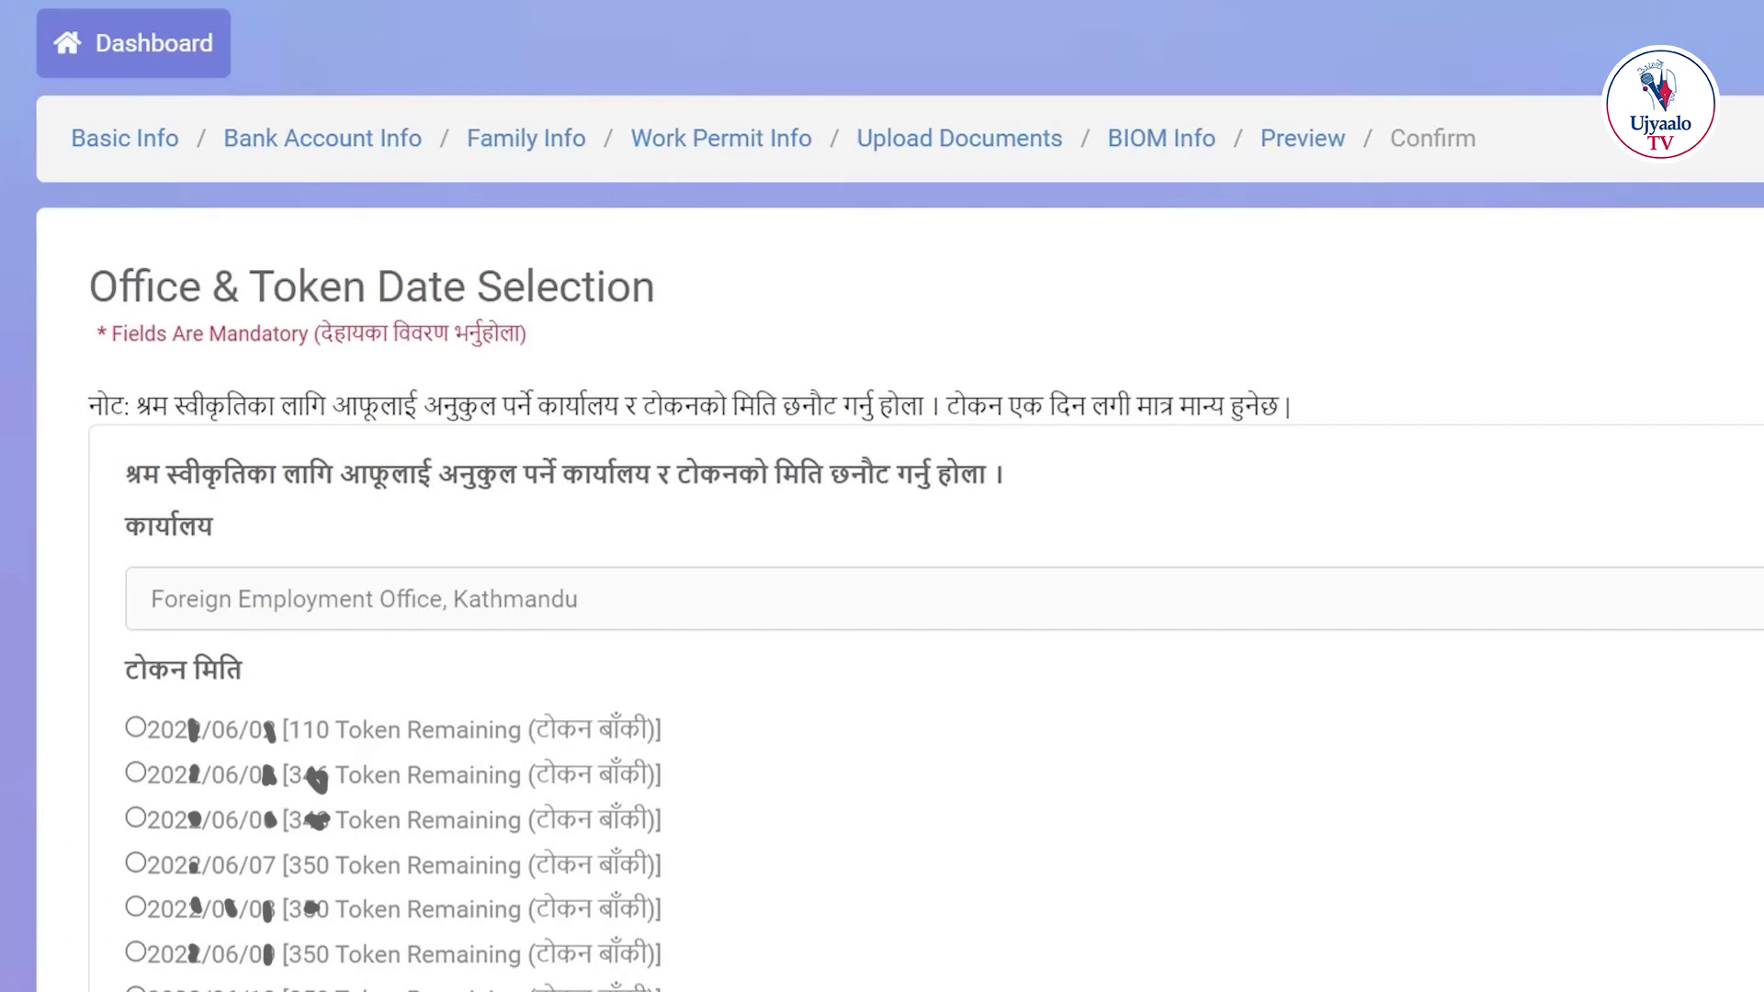
Book the sixth token date (350 tokens remaining) and tick the स्व-घोषणा self-declaration
left_click(136, 728)
left_click(136, 773)
left_click(136, 817)
left_click(135, 862)
left_click(136, 907)
left_click(136, 954)
scroll(136, 953, "down", 3)
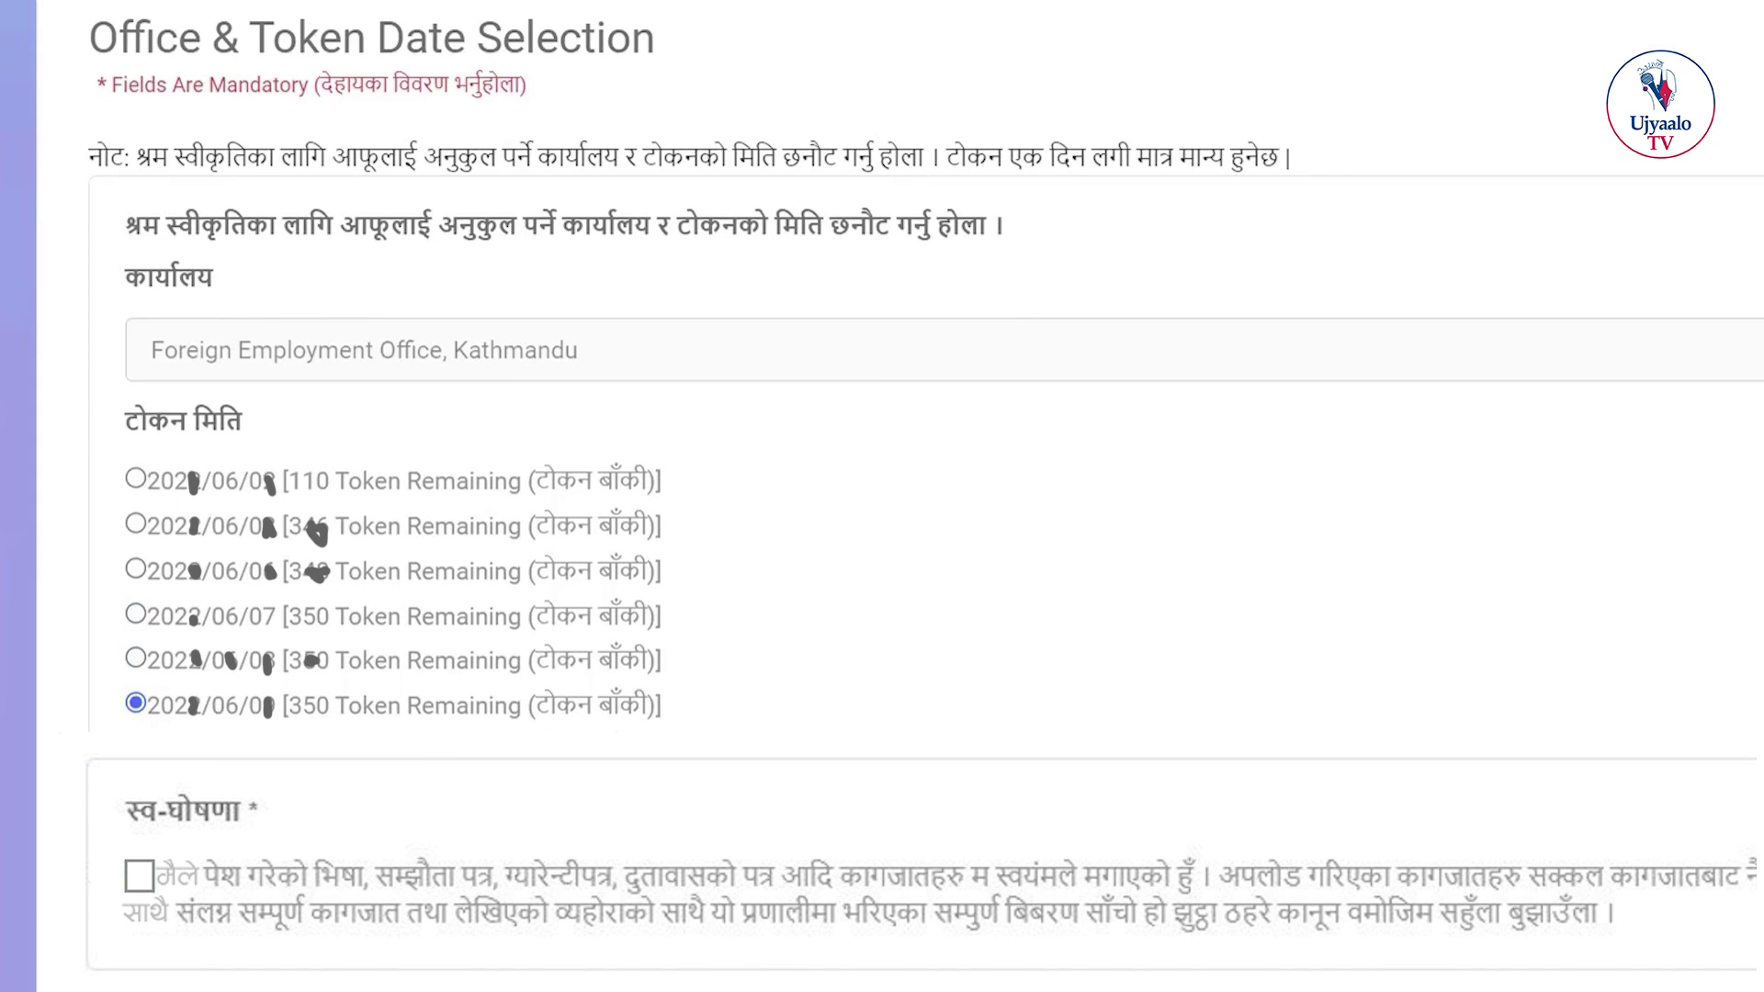
left_click(139, 876)
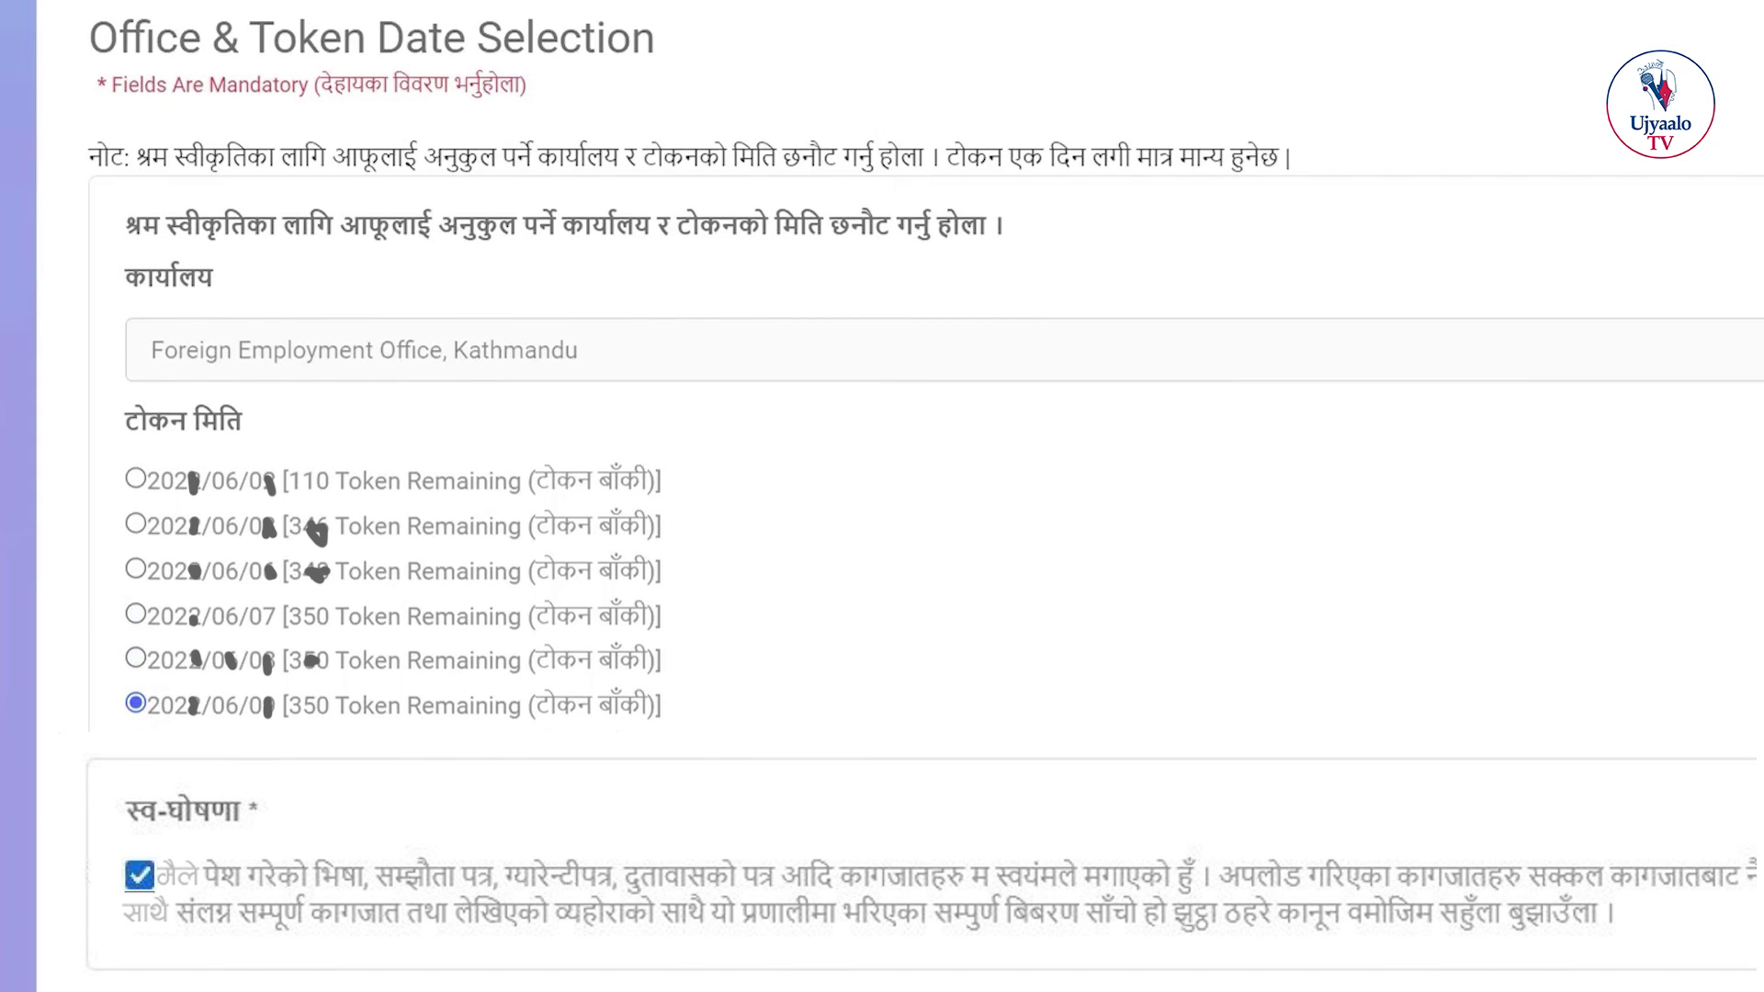